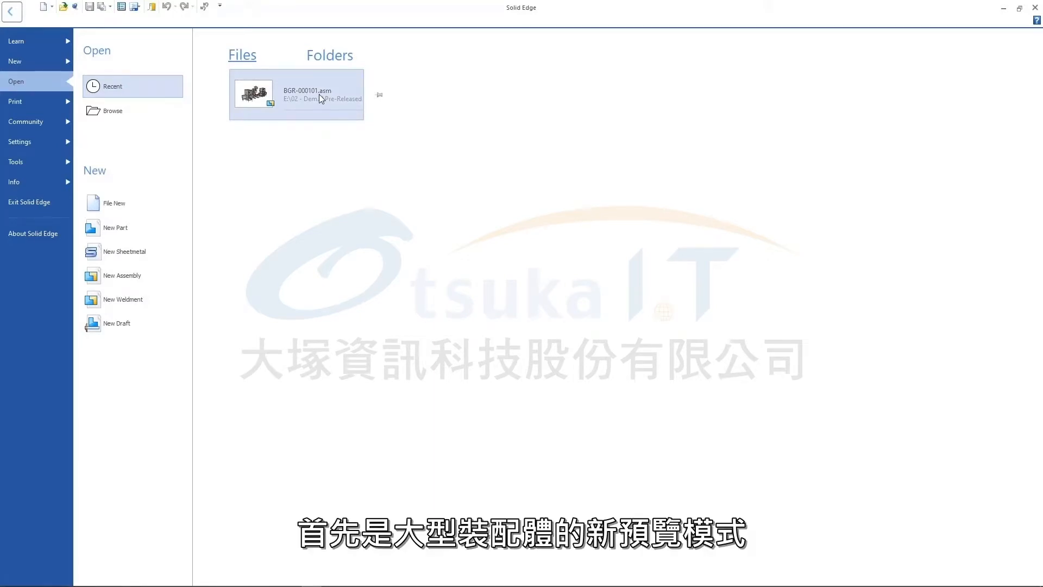
- Open BGR-000101.asm in assembly preview and apply the 02-Main Doser Unit display configuration
left_click(318, 93)
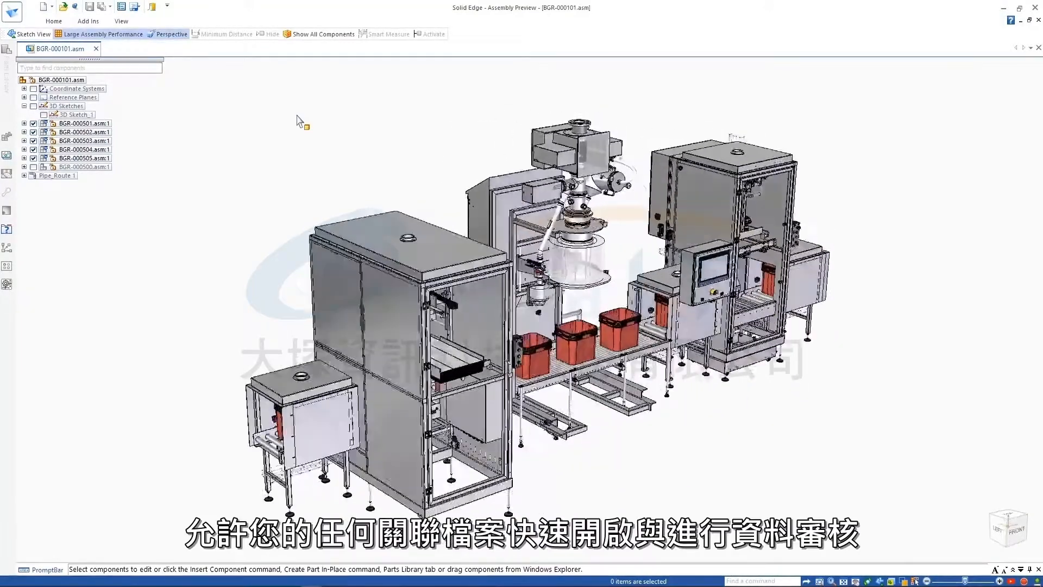
left_click(54, 23)
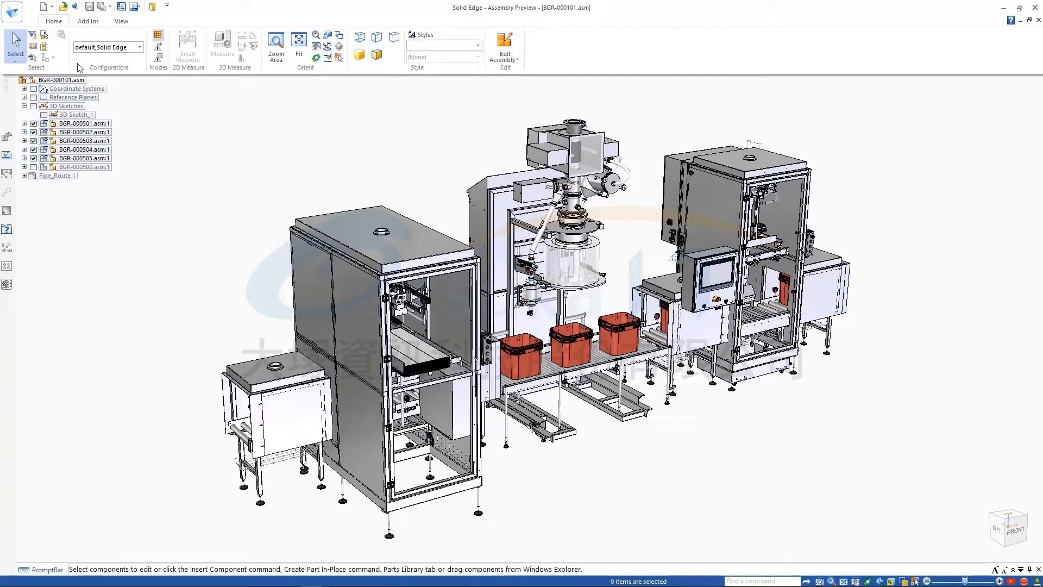
left_click(140, 48)
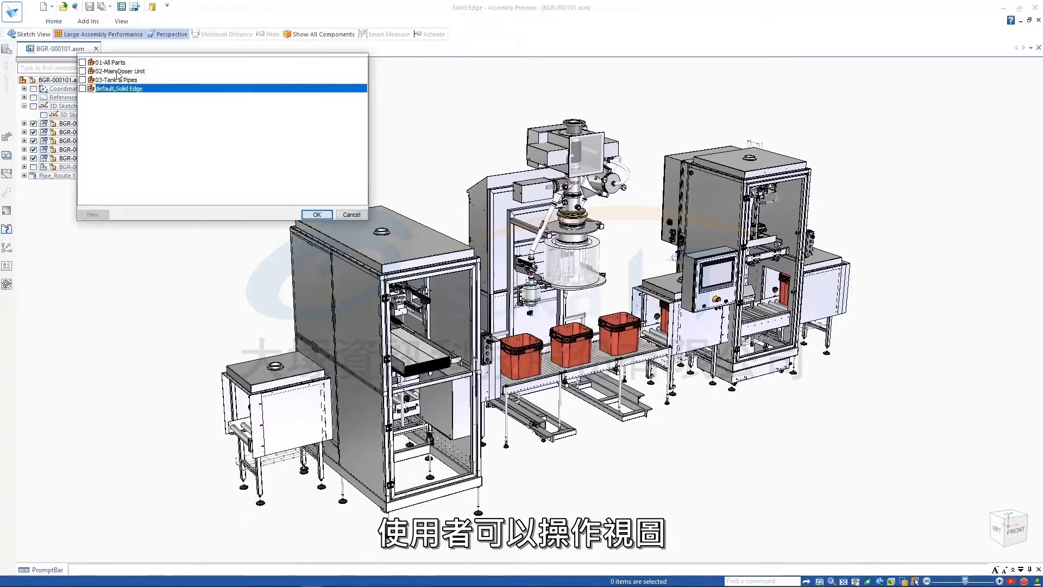
left_click(117, 72)
left_click(317, 214)
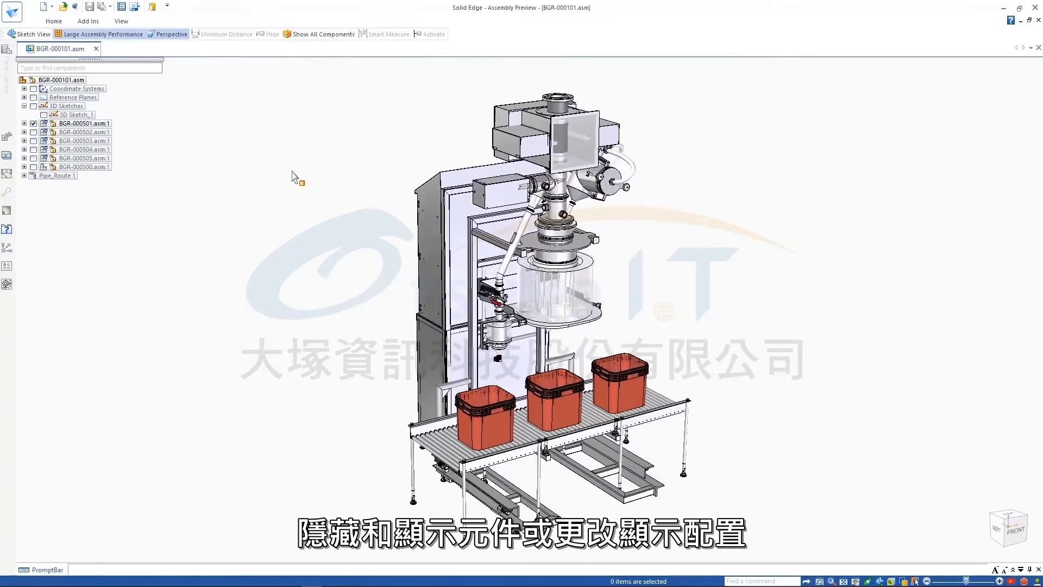
- Open the previewed assembly for editing with options, using the Last saved state and automatic activation of changed parts
left_click(53, 21)
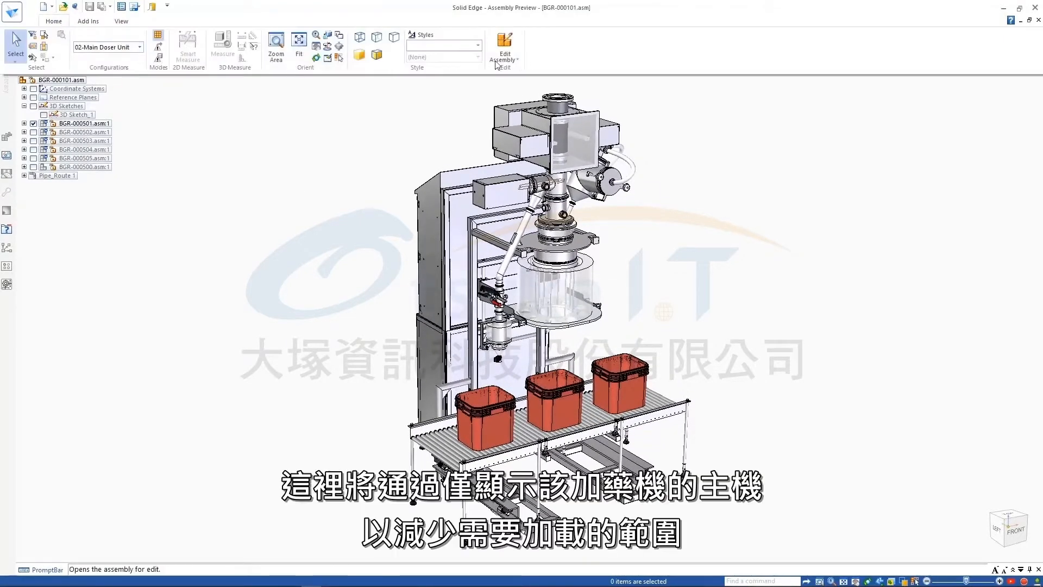
left_click(524, 81)
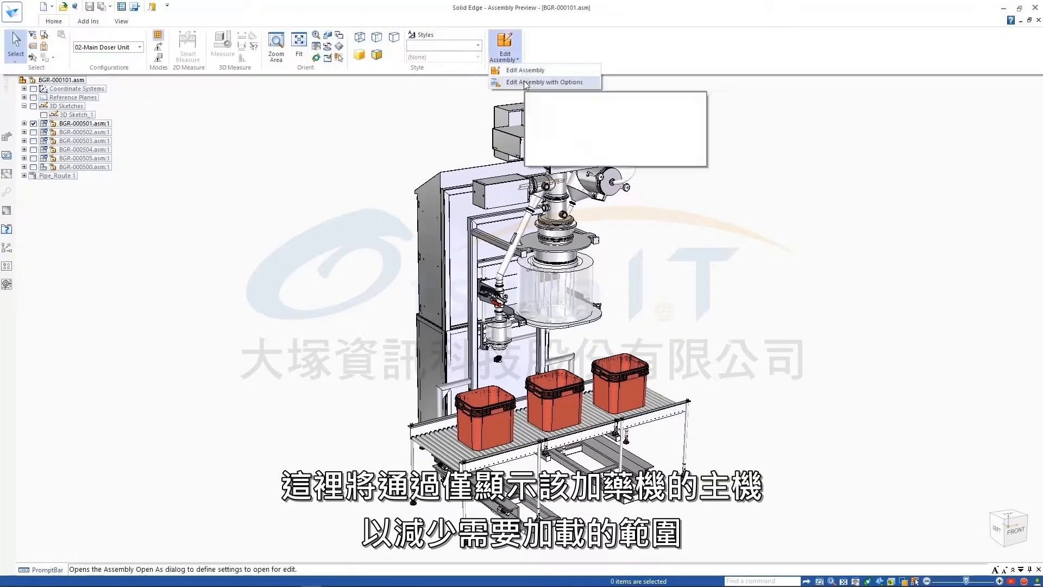
left_click(559, 266)
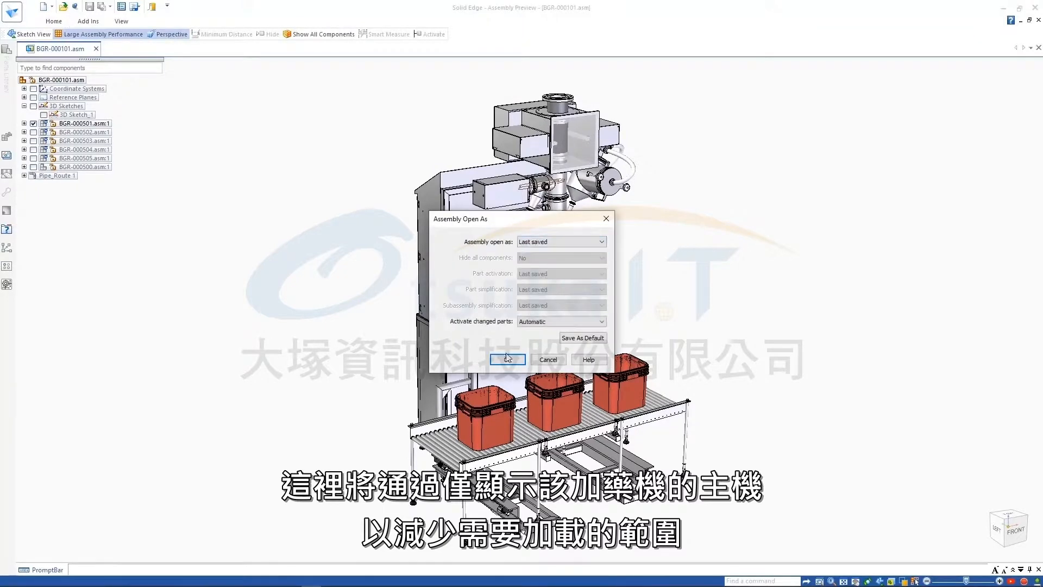
left_click(507, 359)
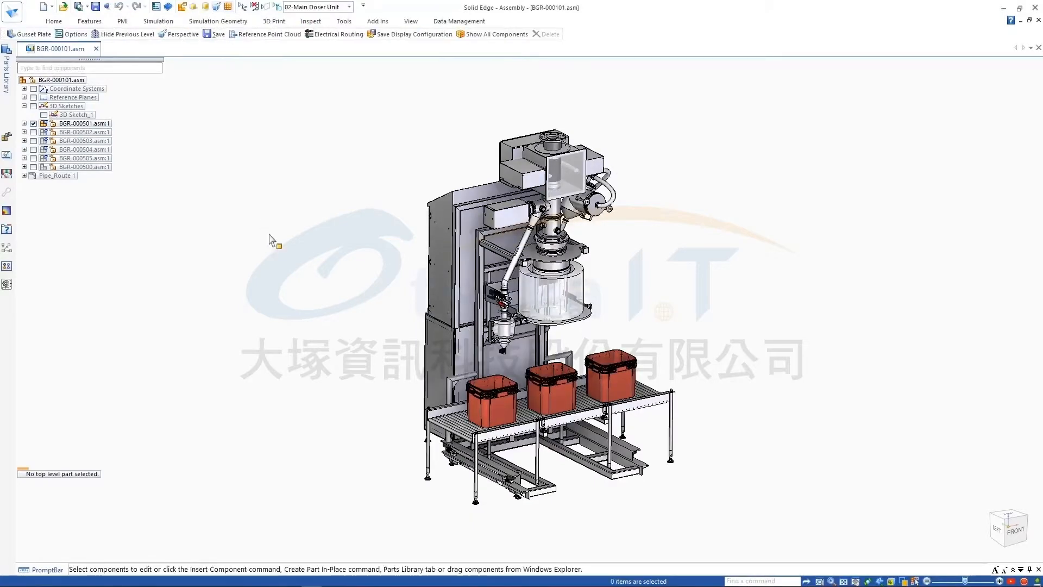
- Edit the support frame subassembly BGR-000785.asm in place
right_click(480, 275)
double_click(551, 306)
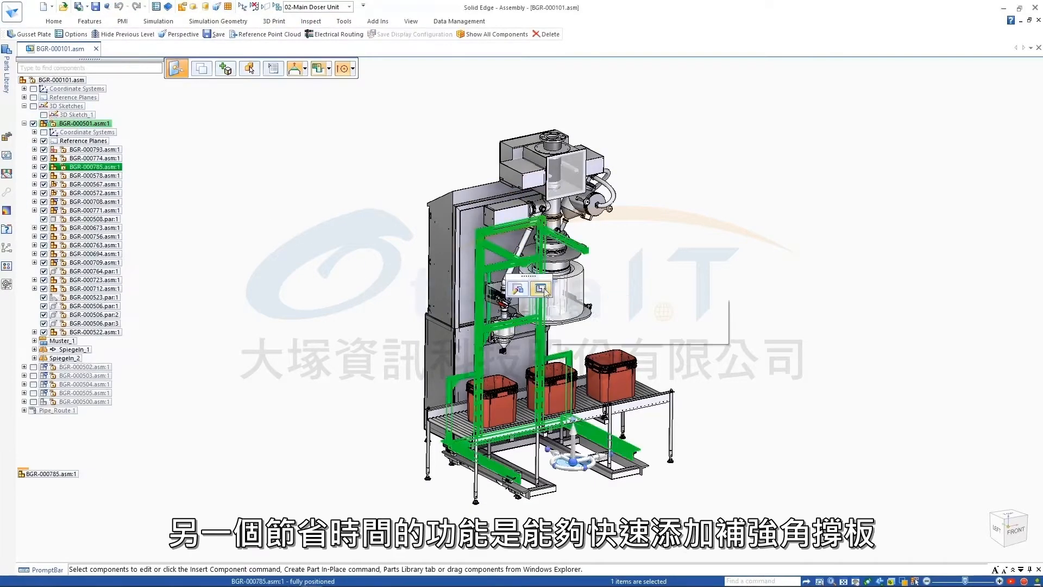
left_click(891, 581)
left_click(899, 528)
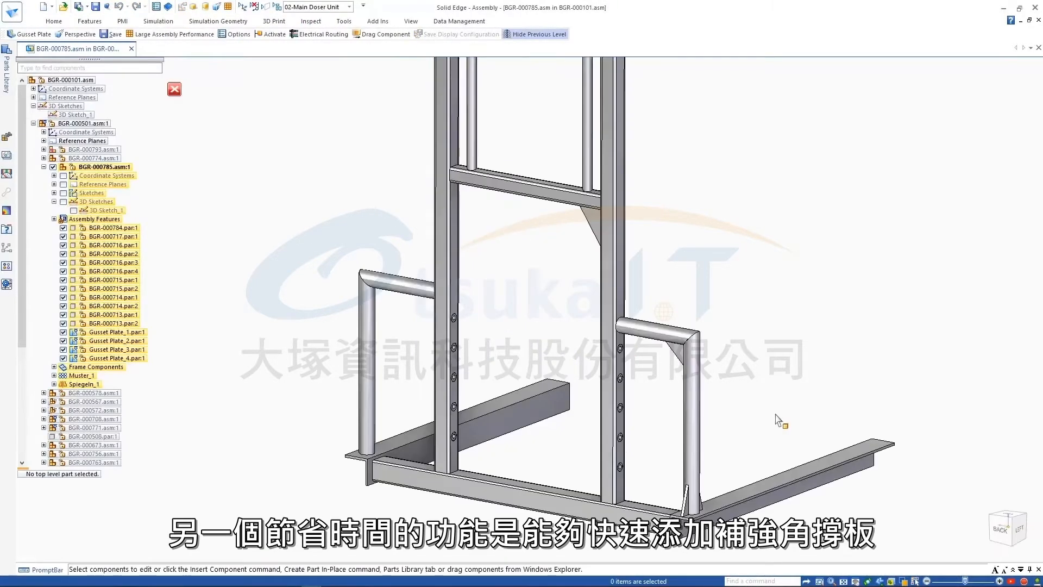
- Add a 10 mm thick gusset plate with d1 150 mm and d2 100 mm between the frame's upright and upper cross beam
left_click(66, 22)
left_click(254, 96)
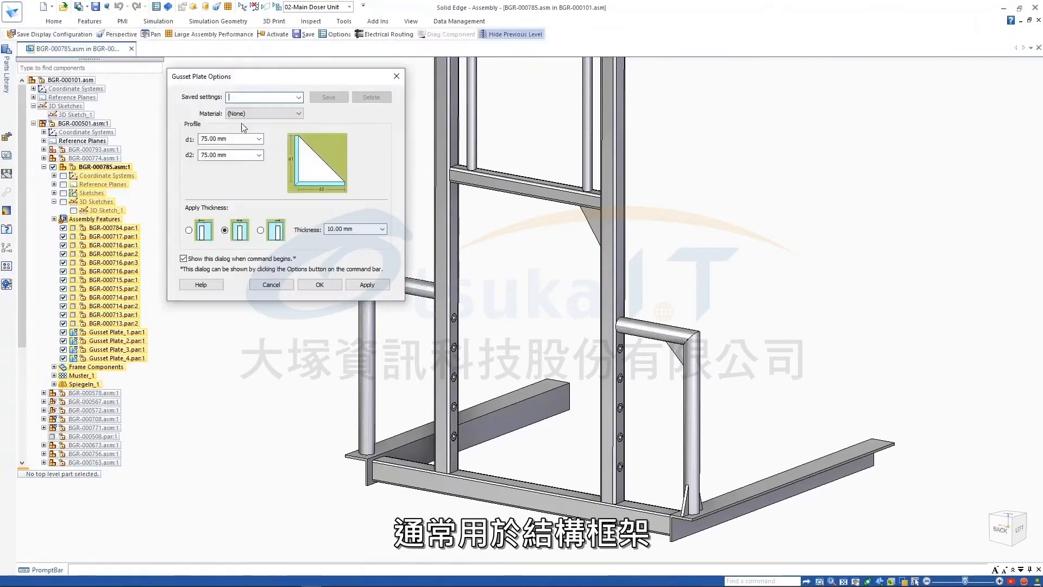
type("100")
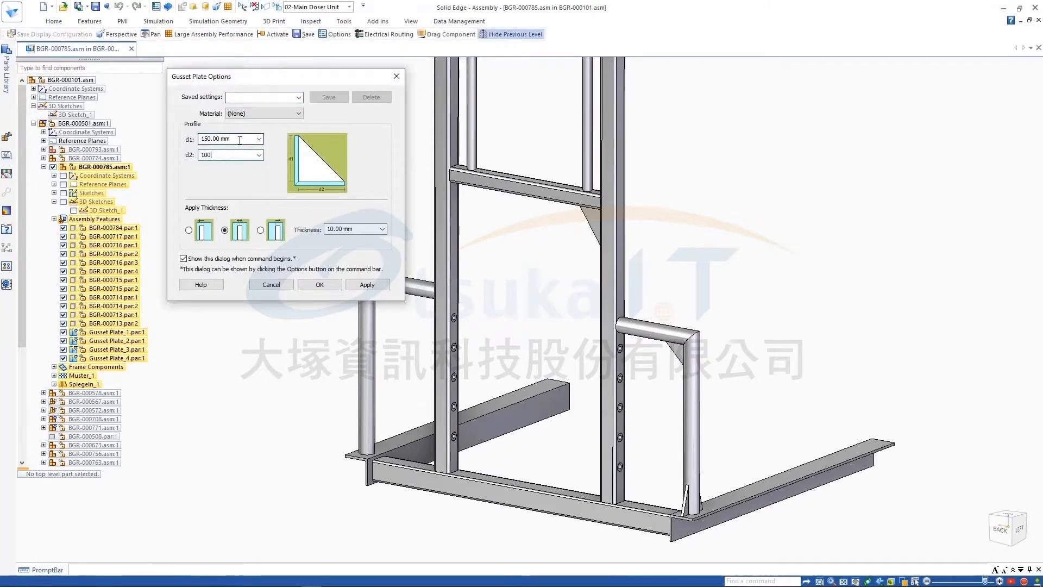
left_click(320, 285)
left_click(455, 247)
middle_click_drag(459, 282, 463, 238)
left_click(484, 292)
left_click(346, 69)
left_click(322, 85)
left_click(324, 78)
left_click(433, 68)
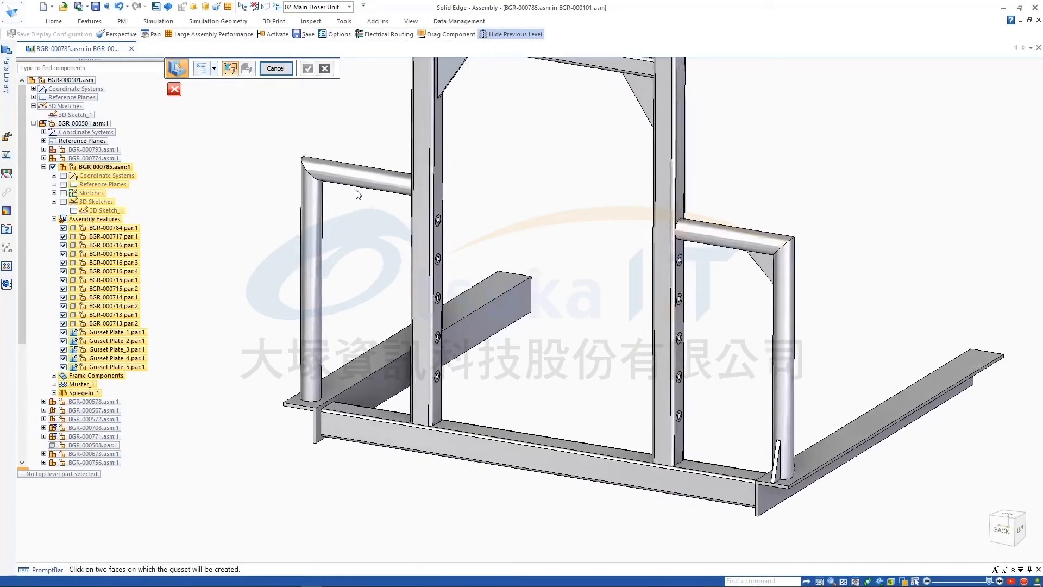
- Add a 100 by 100 mm gusset plate between the vertical round tube and the base beam's top face
left_click(201, 68)
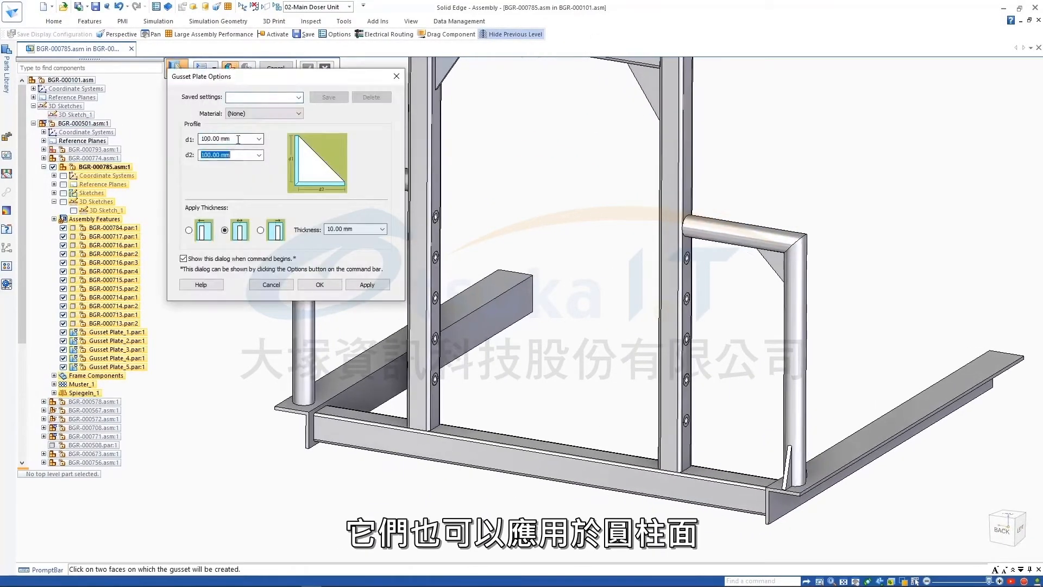
left_click(332, 285)
left_click(303, 337)
left_click(348, 391)
left_click(250, 366)
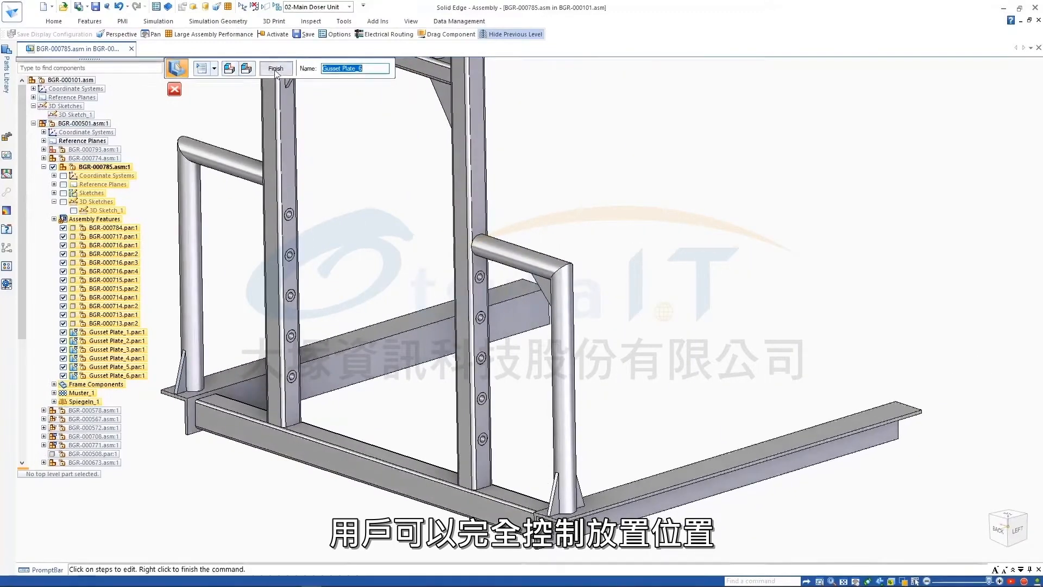
- Redefine the gusset plate's placement plane on the round tube from a planar reference on the base beam
left_click(246, 68)
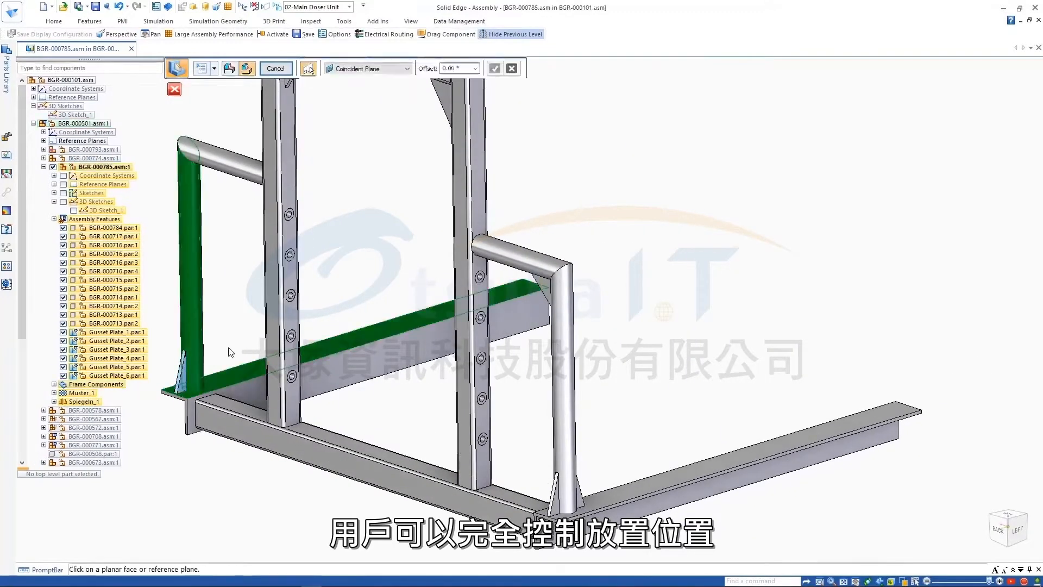
left_click(183, 406)
left_click(400, 69)
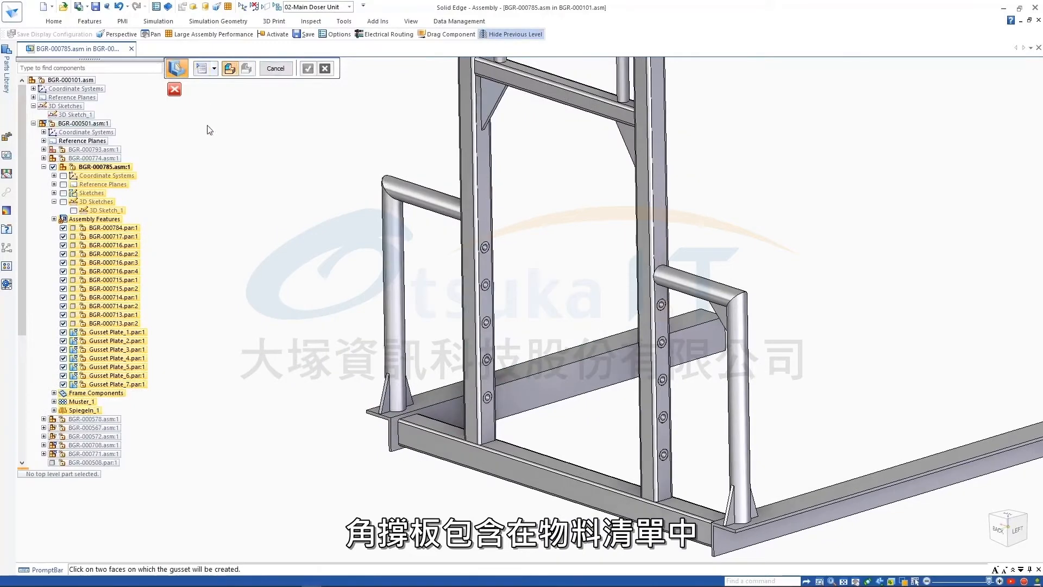
- Set both d1 and d2 of the next gusset plate profile to 75 mm
left_click(308, 68)
type("75")
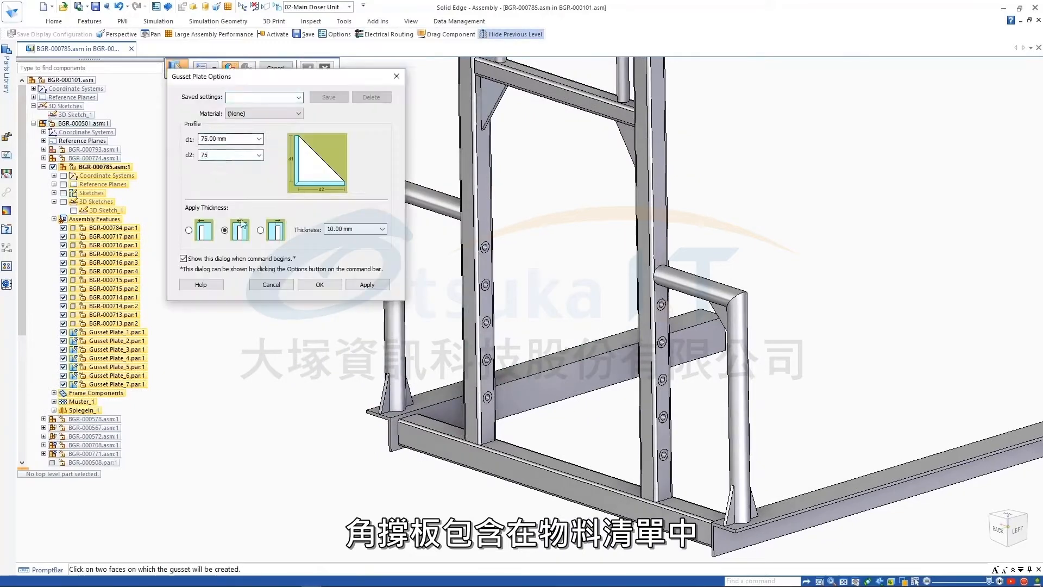
left_click(319, 284)
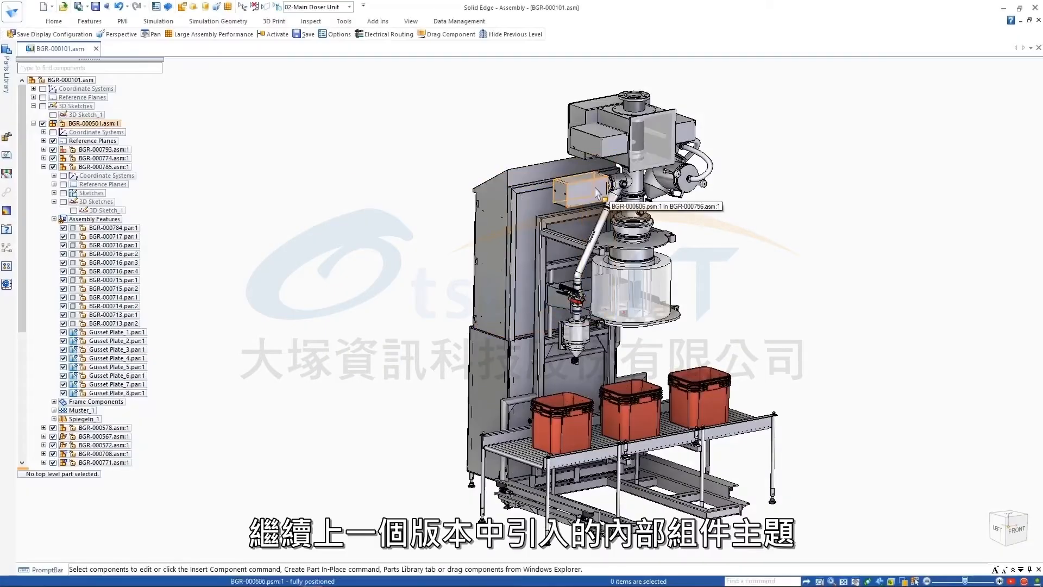
- Pick subassembly BGR-000756.asm from the overlapping components at the valve housing and open it in its own window
right_click(598, 191)
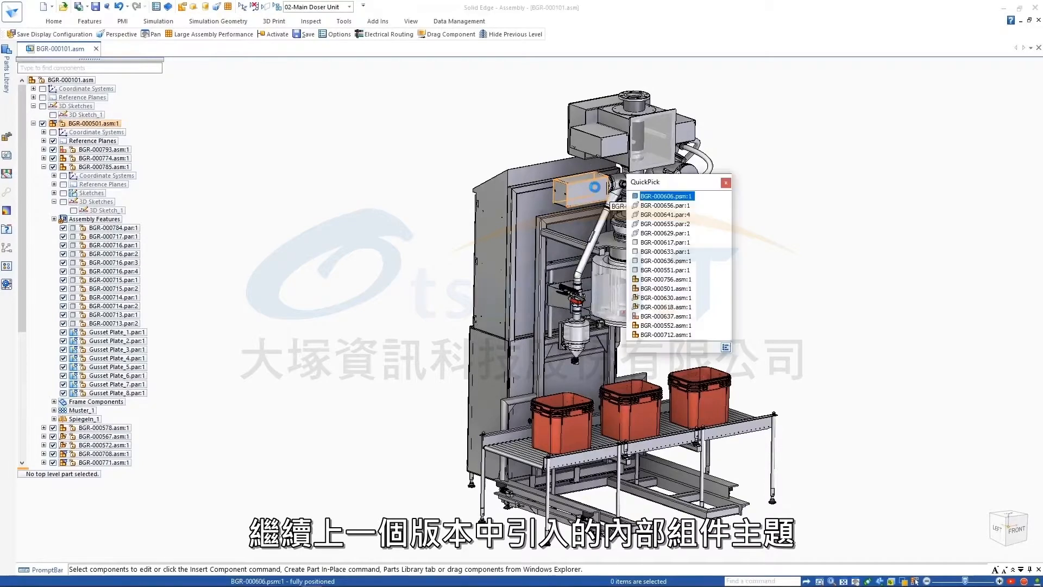
left_click(664, 279)
right_click(733, 241)
left_click(735, 423)
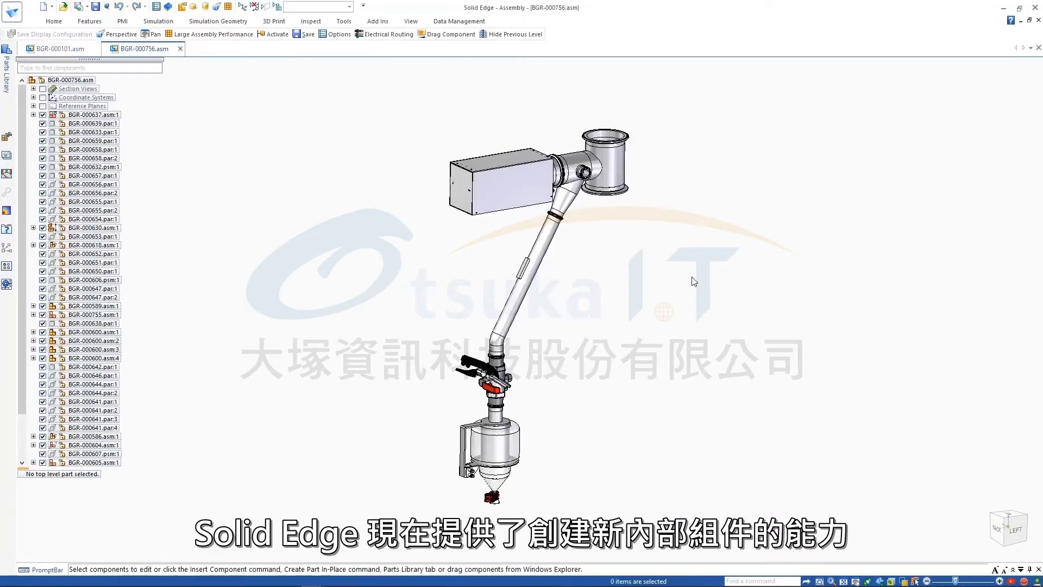
- Apply the 02-Internal Components configuration and expand the internal components of the pneumatic cylinder assembly BGR-003001.asm
left_click(350, 7)
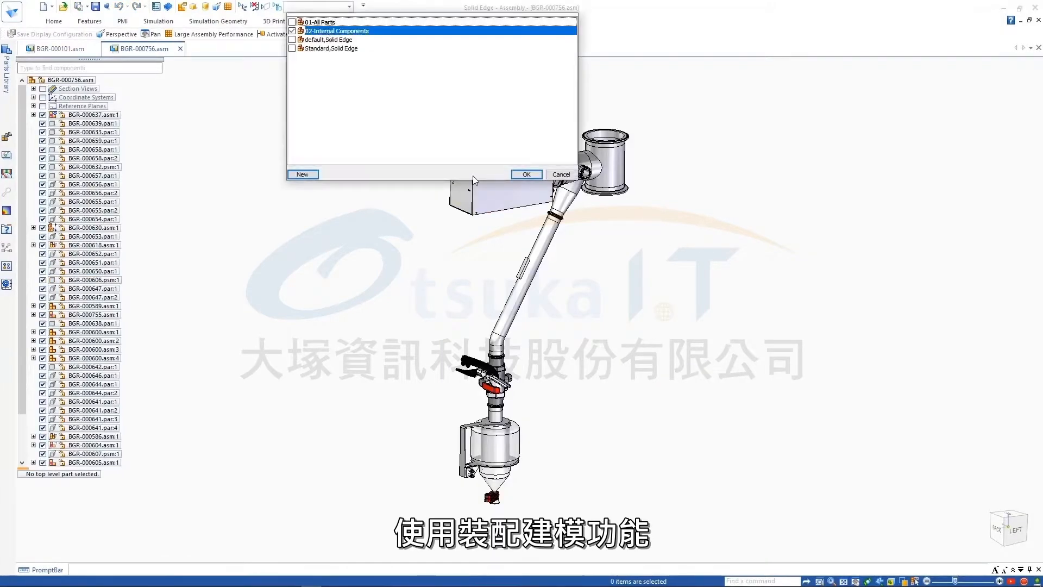
left_click(523, 174)
key("ctrl+shift+f")
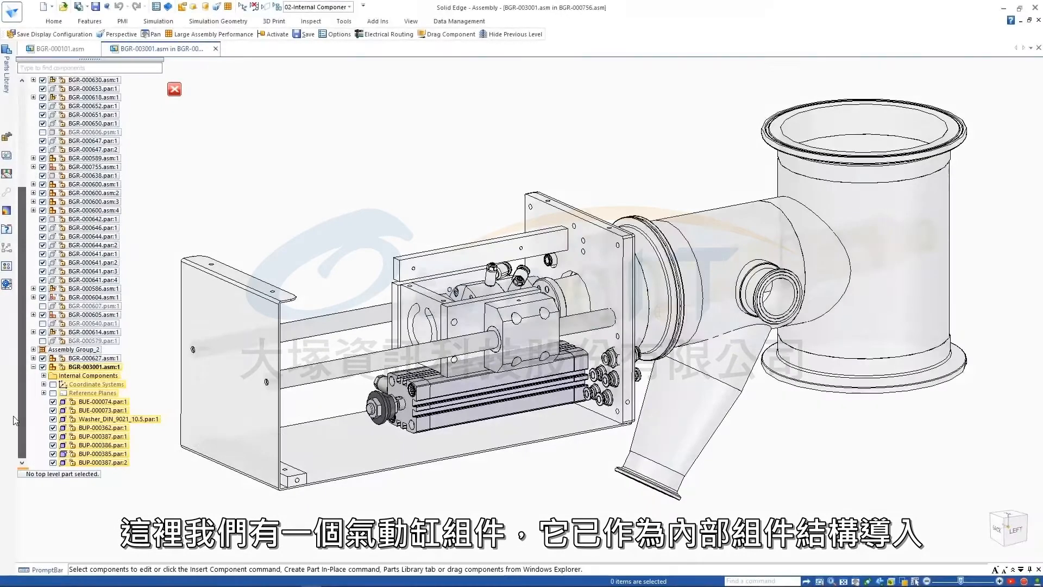
left_click(44, 375)
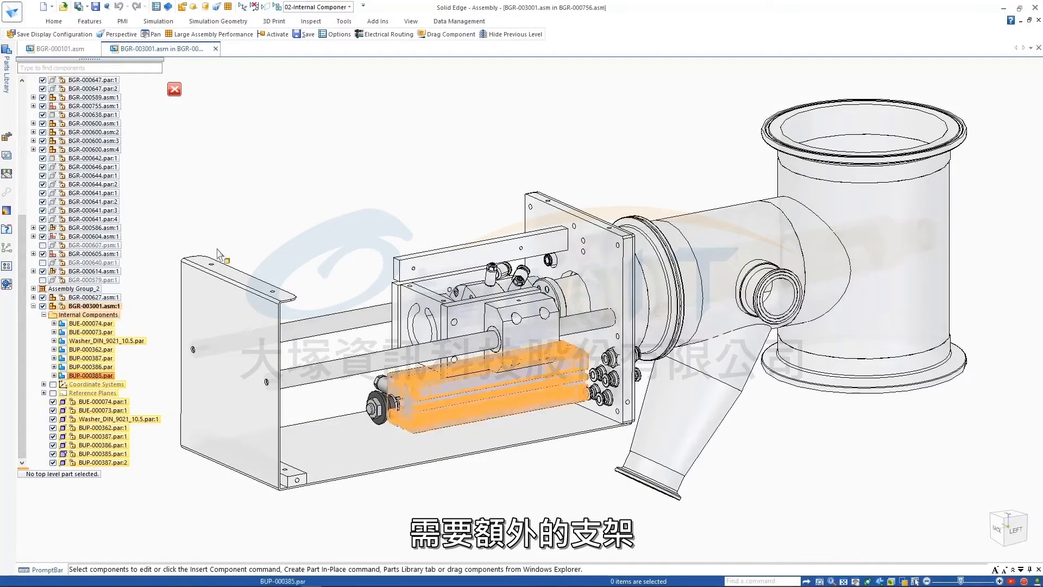
- Create a sheet metal internal component BGR-003002 in BGR-003001.asm with Stainless Steel, 316, and edit it in place
left_click(57, 22)
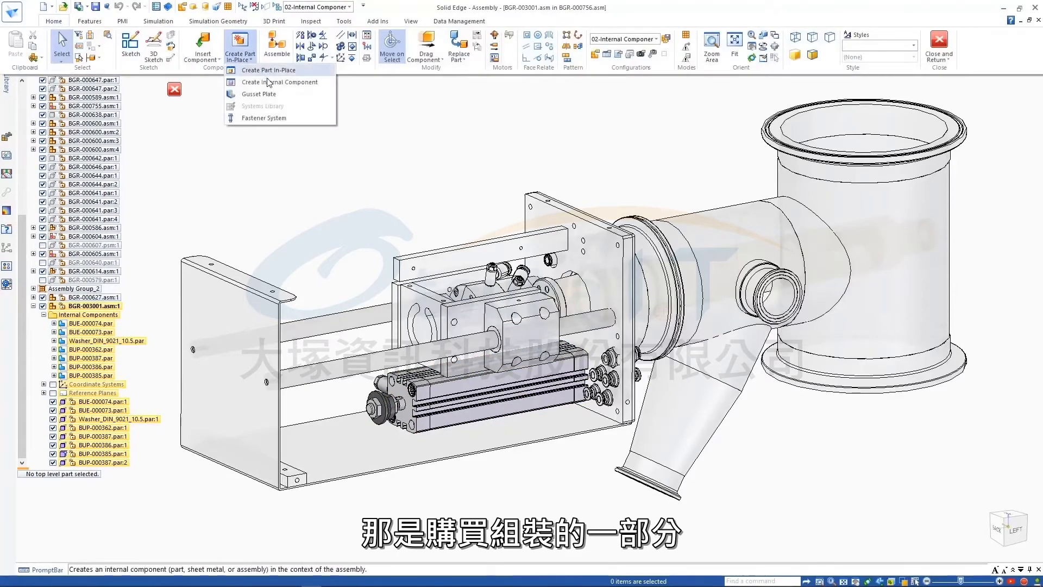
left_click(271, 84)
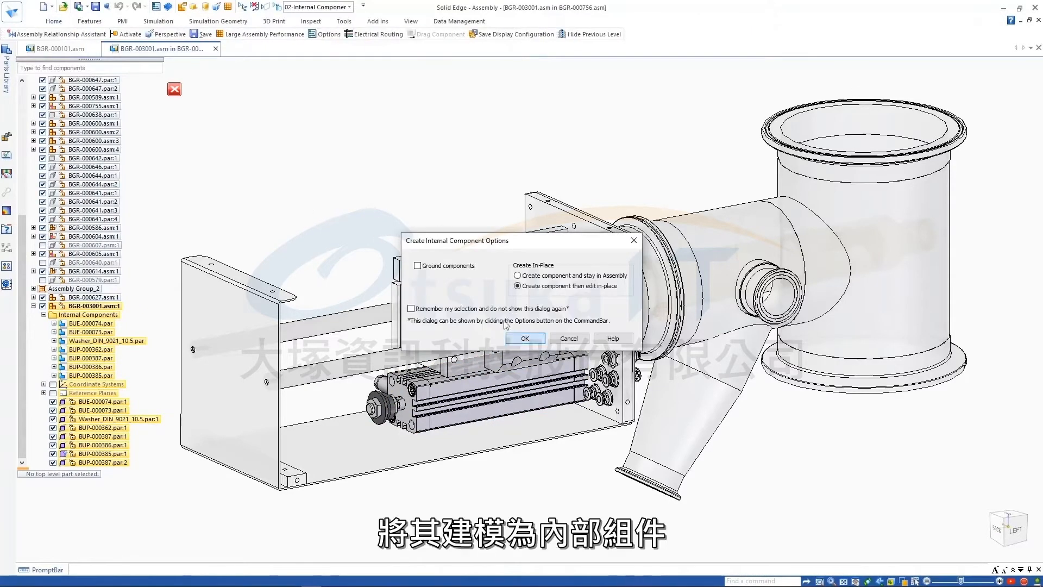
left_click(524, 338)
left_click(258, 88)
left_click(358, 69)
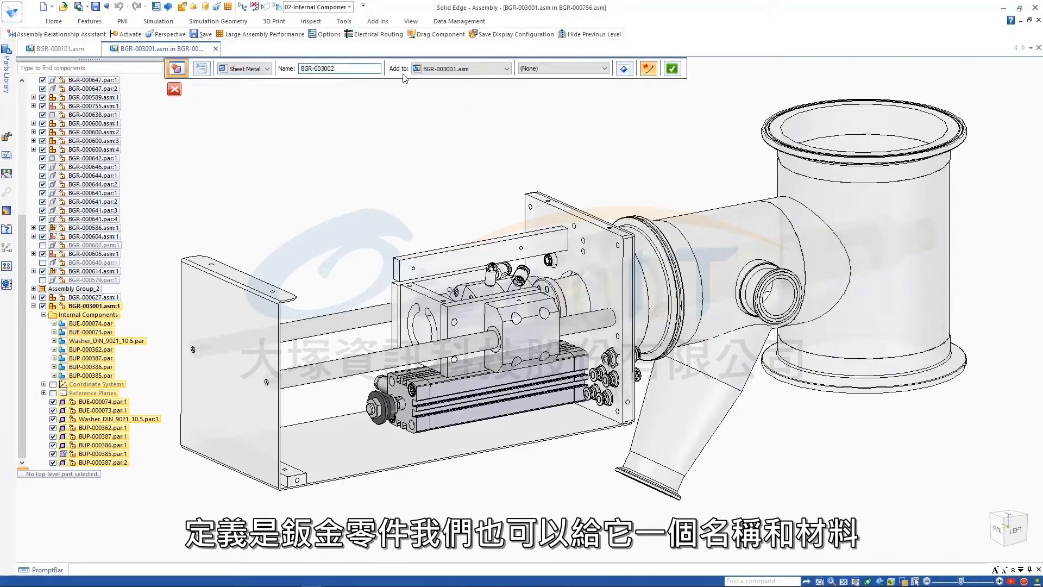
left_click(573, 69)
left_click(564, 100)
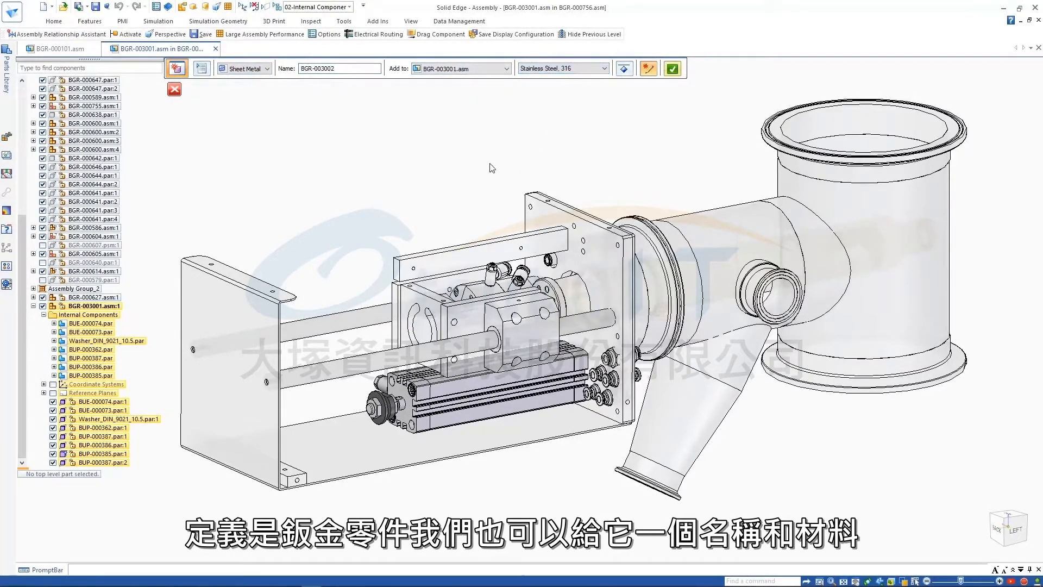
left_click(672, 68)
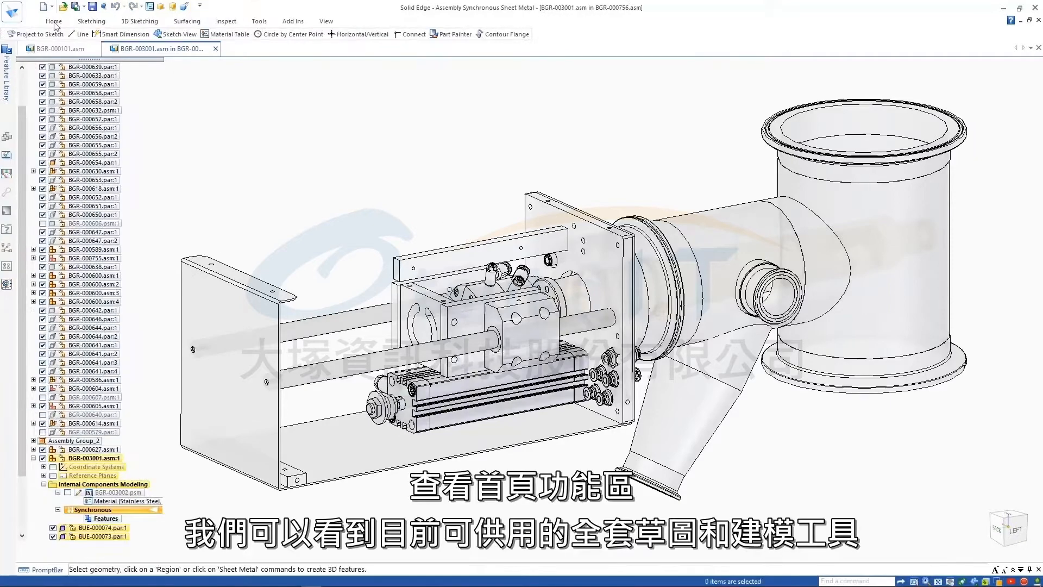
- Sketch an open four-line bracket profile on a locked side plane, its first three lines about 43.5, 66 and 84.5 mm long
left_click(54, 22)
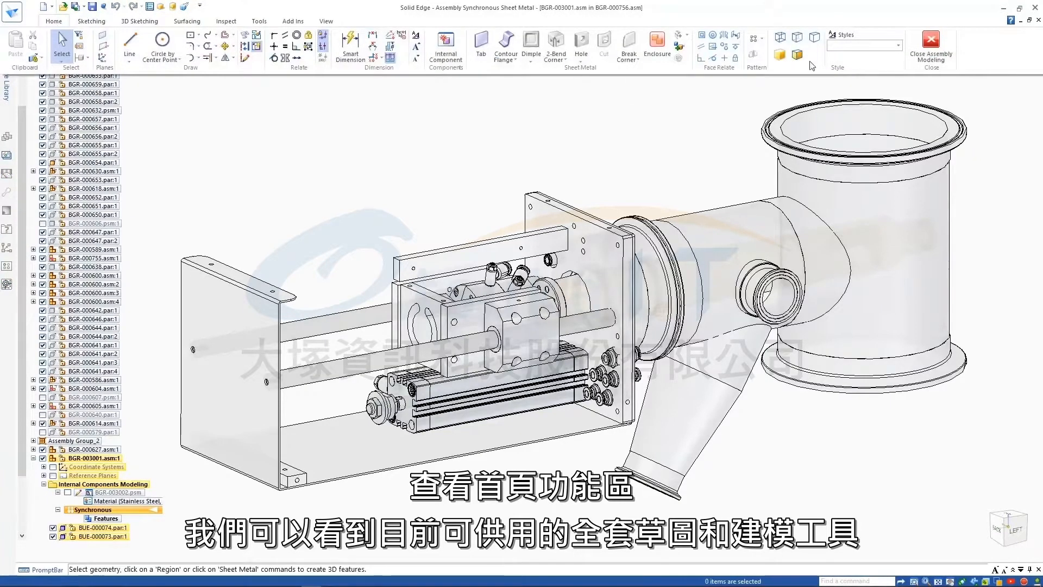
left_click(129, 43)
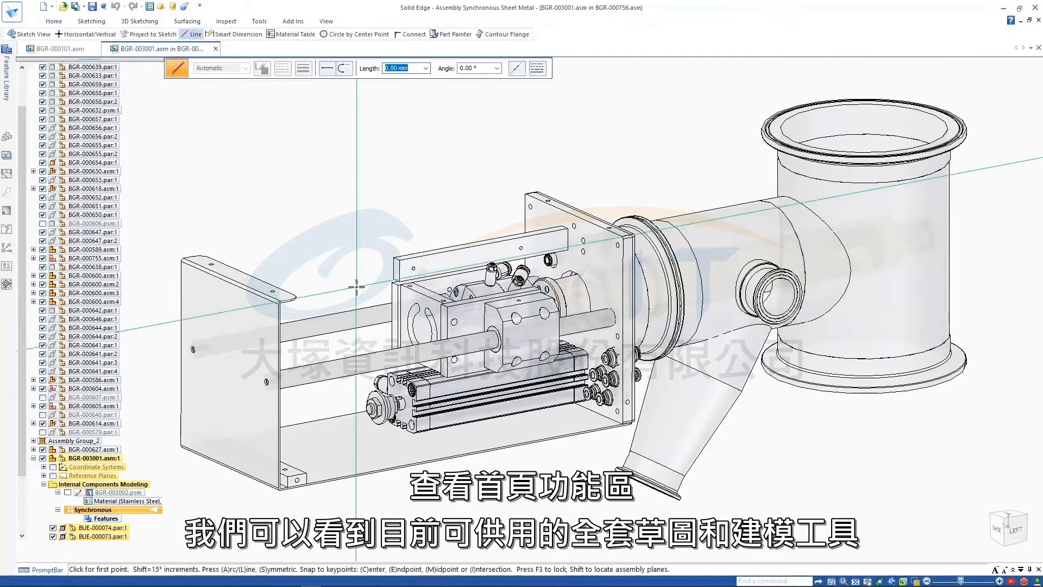
key("F3")
key("ctrl+h")
scroll(240, 226, "up", 4)
left_click(374, 203)
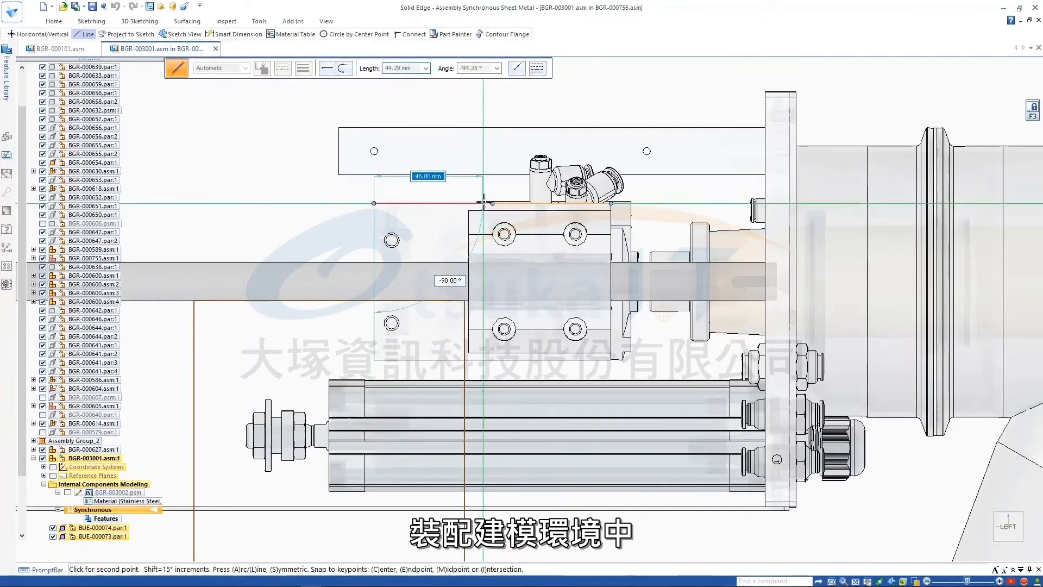
left_click(477, 203)
left_click(476, 360)
left_click(279, 383)
left_click(278, 489)
key("Escape")
- Make the profile's sloping line horizontal and dimension its length to 85 mm
left_click(354, 372)
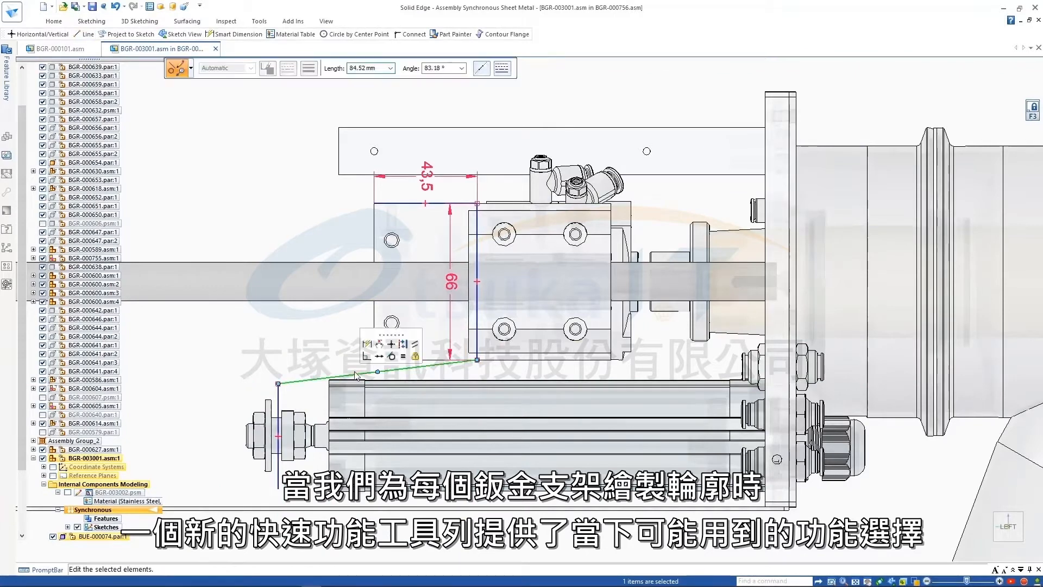
left_click(392, 344)
left_click(320, 360)
left_click(337, 332)
left_click(344, 373)
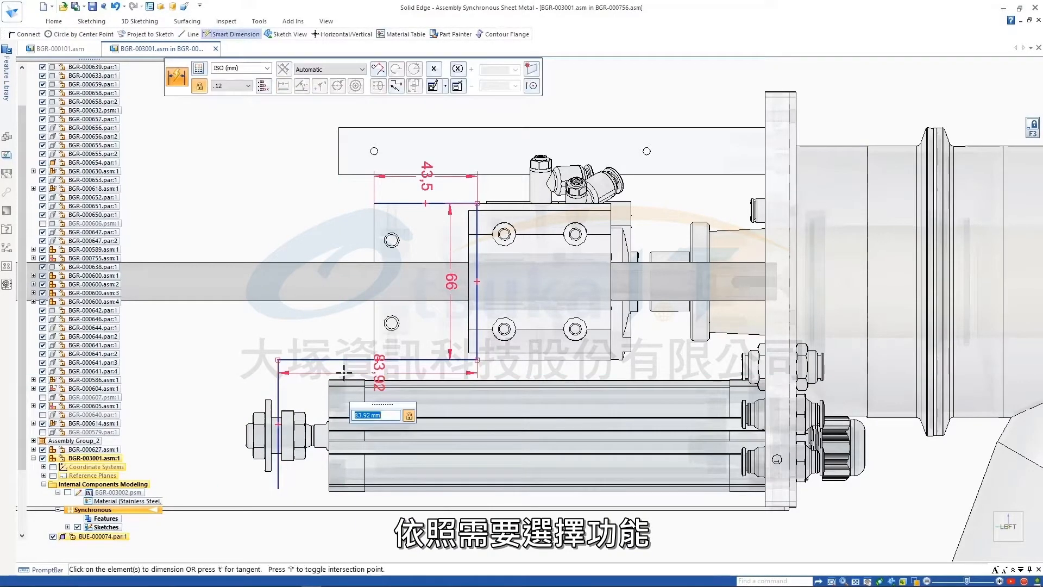
- Dimension the bracket profile's vertical end line at the cylinder rod and set its length to 47 mm
left_click(278, 434)
left_click(232, 395)
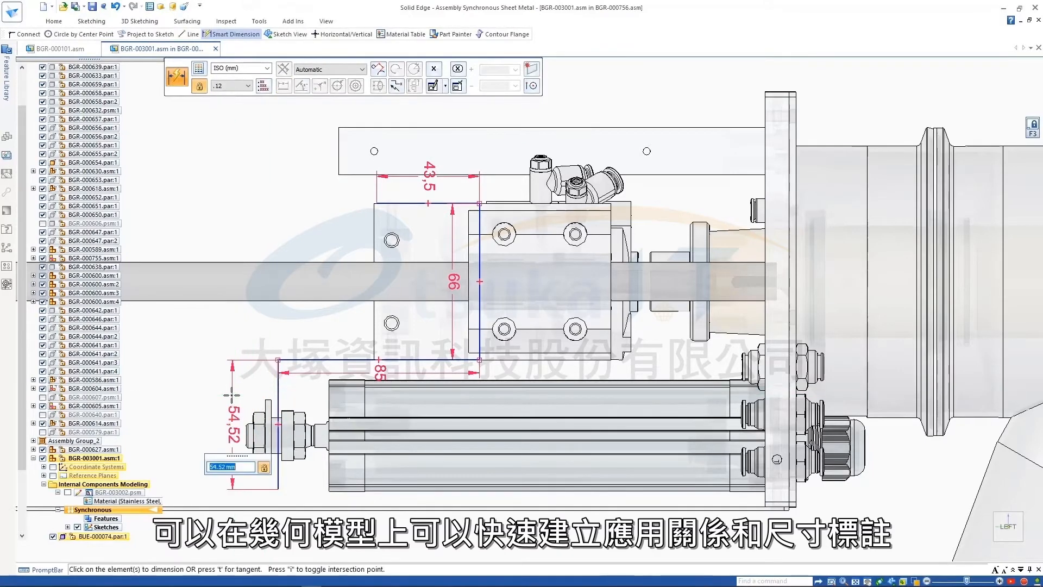
type("47")
key("Return")
key("Escape")
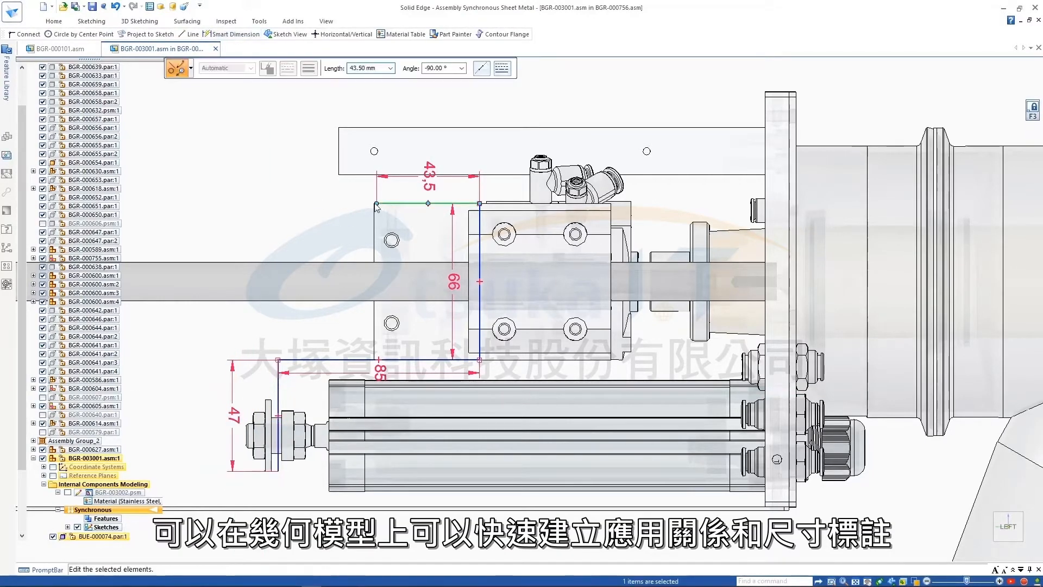
- Connect the free end of the profile's 43.5 mm line to the upper corner of the mounting plate
left_click(399, 178)
left_click(374, 221)
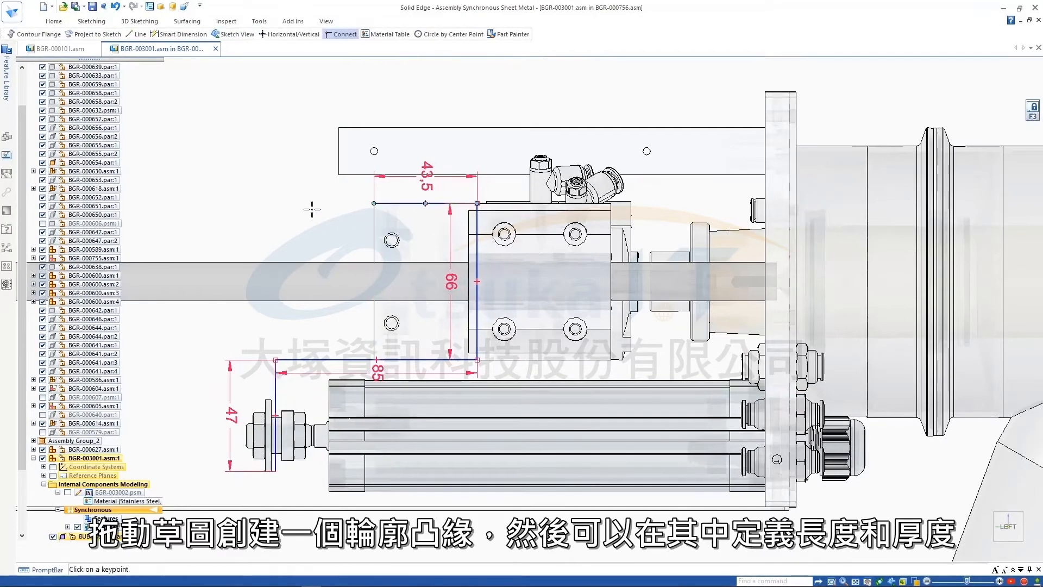
key("Escape")
- Create a 70 mm wide contour flange from the dimensioned bracket profile
key("ctrl+i")
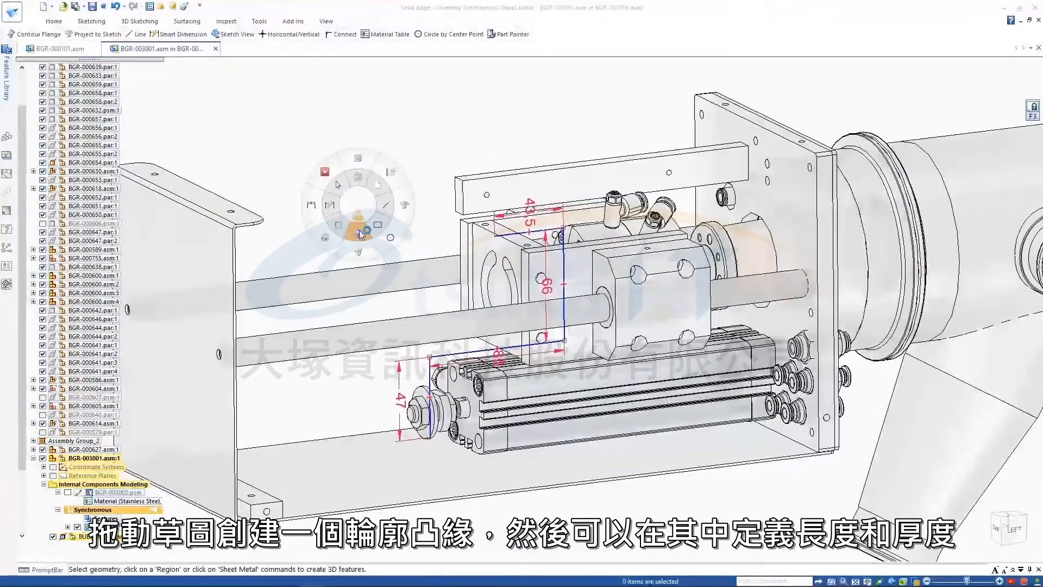
left_click(358, 233)
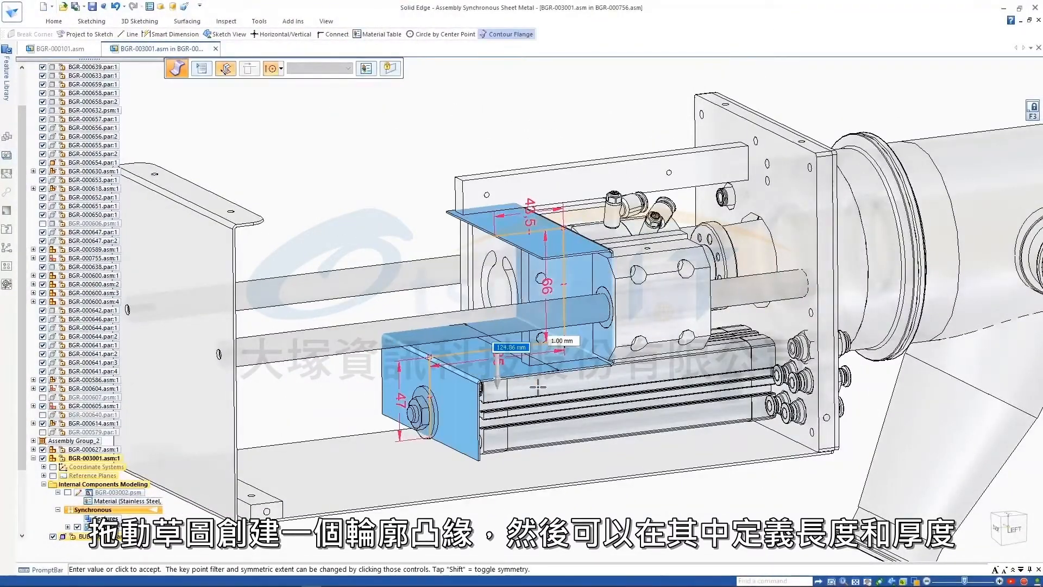
type("70")
key("Return")
- Break the corners of the bracket's front flange with Break Corner
left_click(32, 35)
left_click(405, 426)
left_click(463, 447)
right_click(463, 446)
- Lock the sketch plane to the bracket's front flange and project the cylinder rod's circular edge onto it
left_click(53, 21)
left_click(412, 48)
key("Escape")
mouse_move(341, 168)
right_mouse_down()
mouse_move(375, 201)
mouse_move(388, 168)
right_mouse_up()
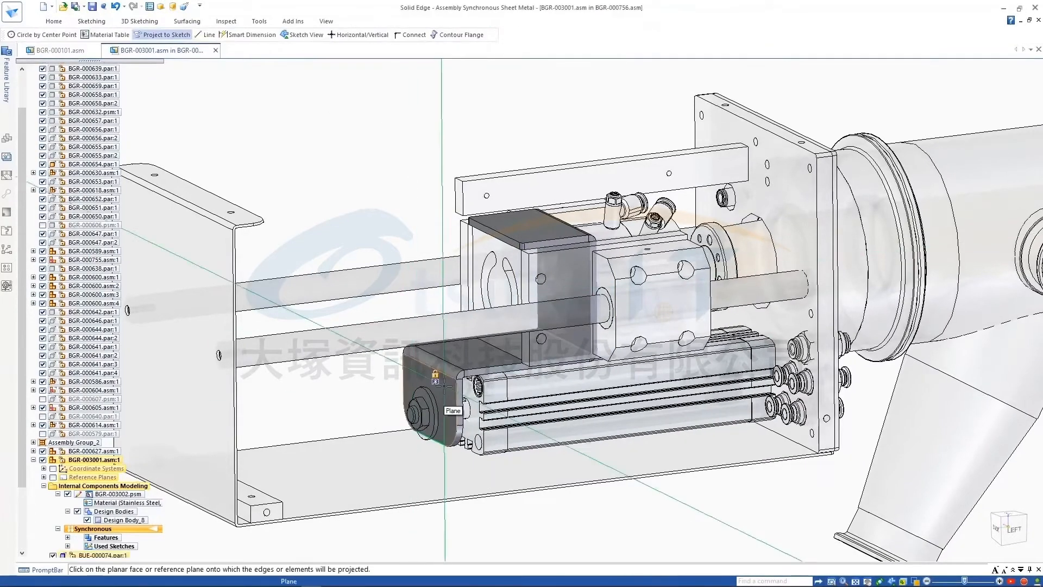
left_click(438, 384)
left_click(489, 363)
left_click(468, 407)
- Draw a 25 mm diameter circle on the front flange's sketch plane, above the flange
right_click_drag(398, 214, 431, 254)
type("25")
key("Return")
left_click(429, 301)
key("Escape")
- Cut the projected rod circle and the 25 mm circle through the bracket walls
scroll(375, 348, "up", 4)
middle_click_drag(375, 348, 435, 359)
left_click(476, 501)
left_click(469, 277)
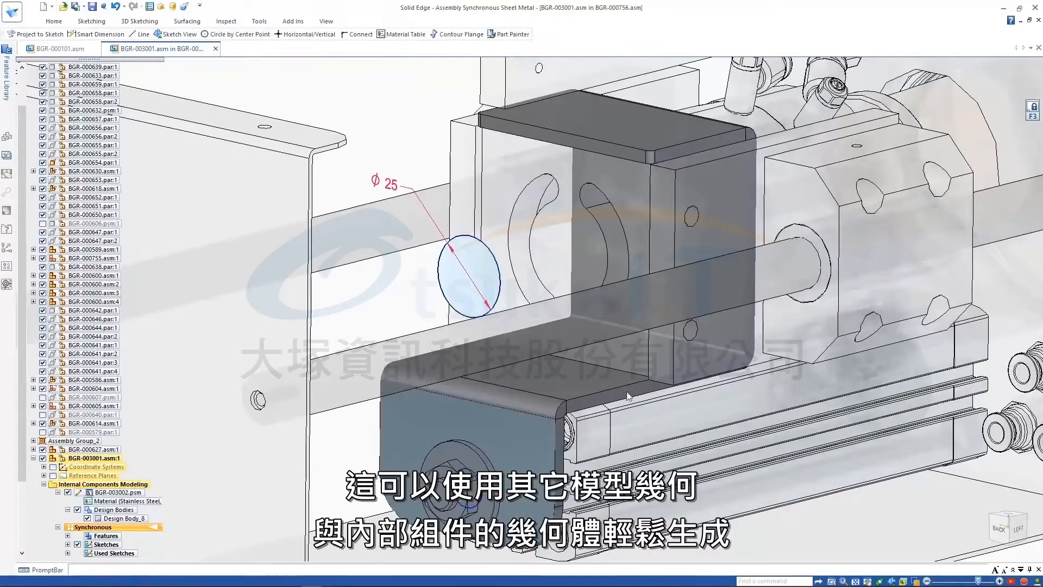
left_click(398, 297)
right_click(397, 296)
right_click(396, 295)
- Project the neighbouring part's two small hole edges onto the bracket's top flange
right_click_drag(397, 295, 442, 294)
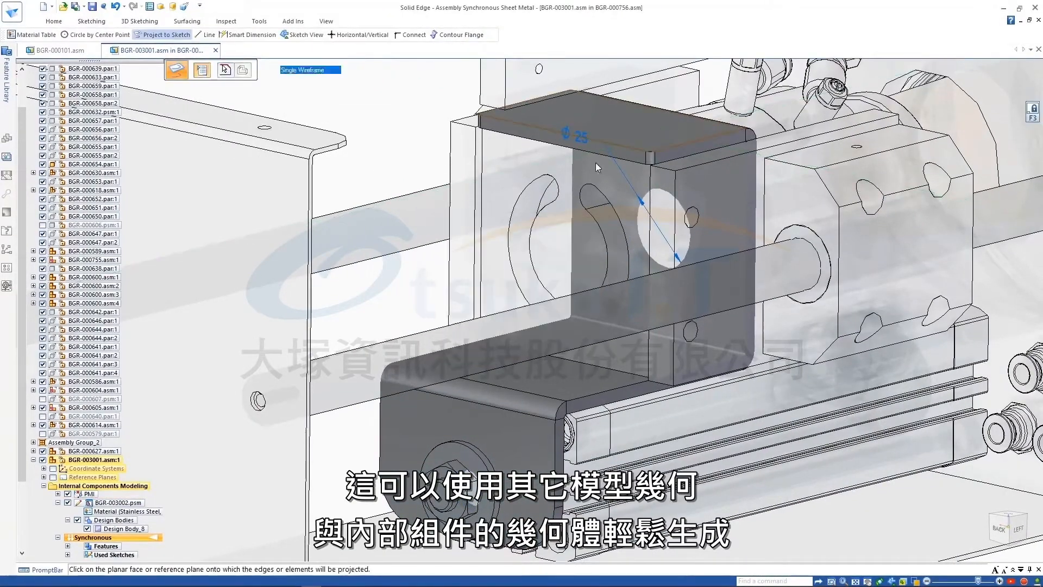
middle_click_drag(595, 162, 676, 409)
left_click(509, 289)
key("Escape")
scroll(527, 362, "up", 4)
- Cut the two small projected circles through the bracket's top flange
left_click(499, 215)
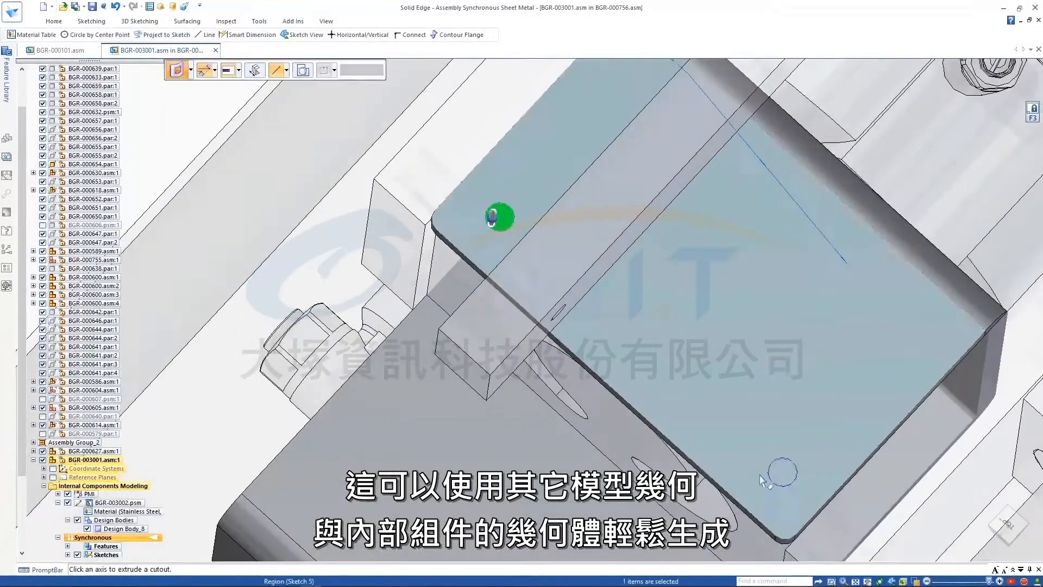
left_click(782, 471)
middle_click_drag(782, 470, 530, 277)
left_click(512, 244)
left_click(510, 301)
scroll(380, 217, "down", 5)
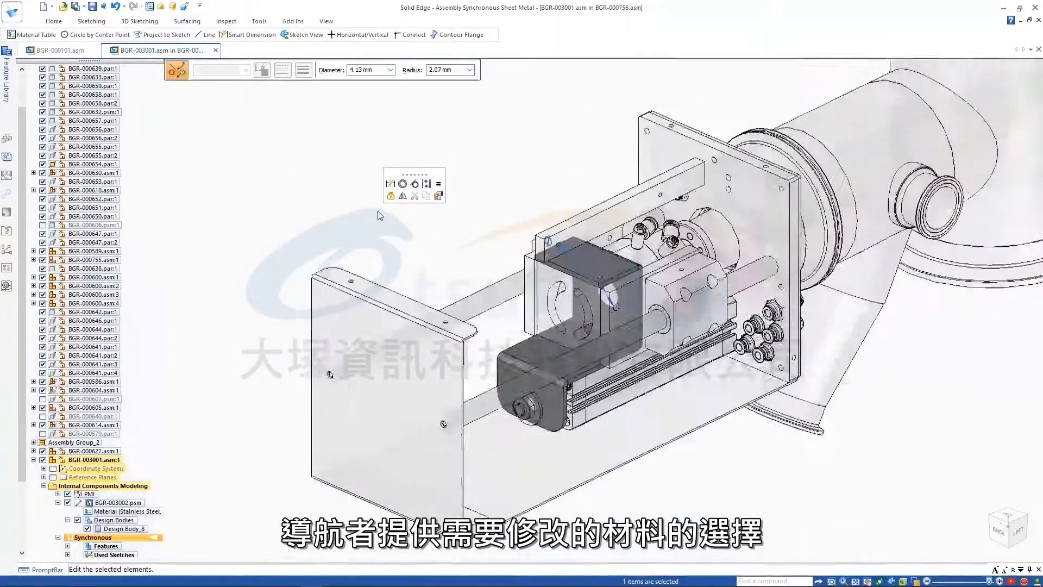
scroll(135, 429, "down", 4)
key("Escape")
- Inspect the bracket's gage properties in the Material Table and expand its list of modelled features
right_click(136, 429)
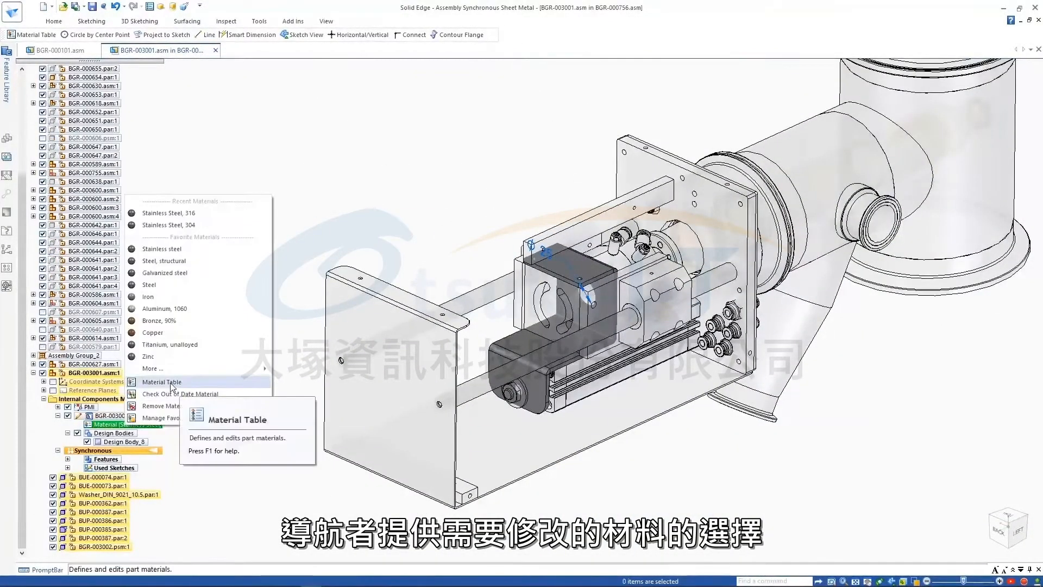
left_click(152, 388)
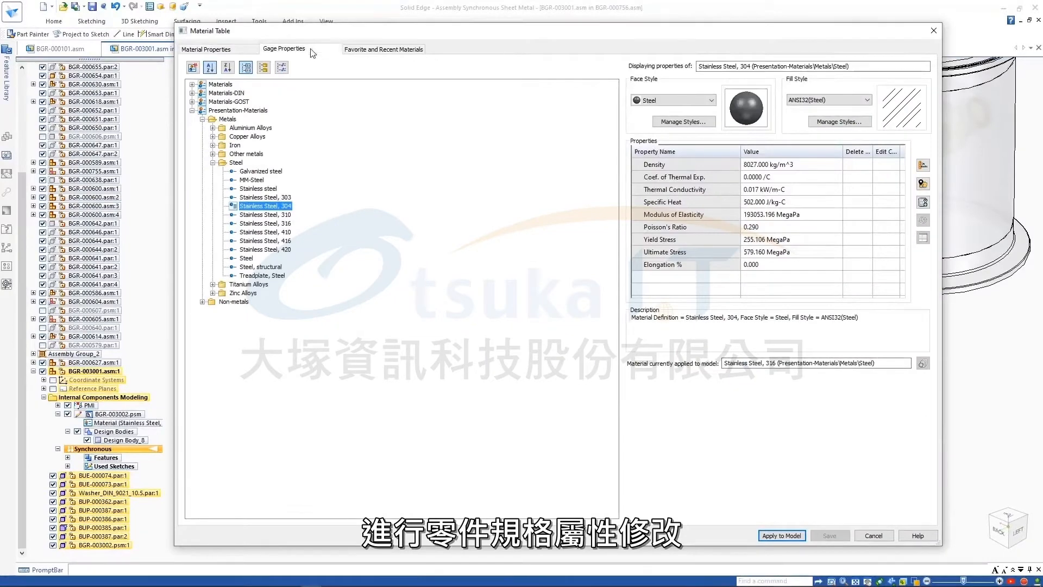
left_click(312, 52)
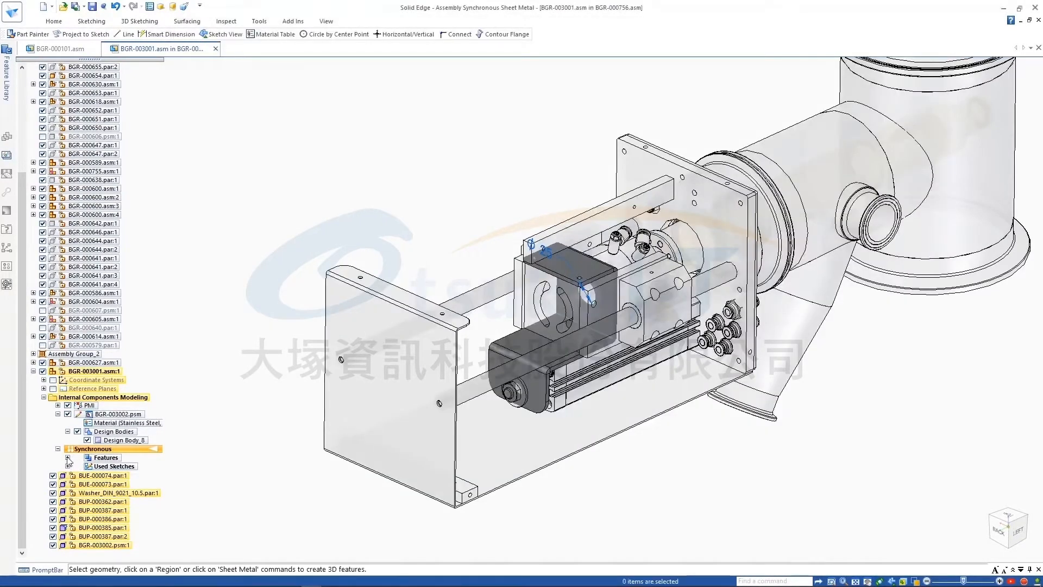
left_click(67, 457)
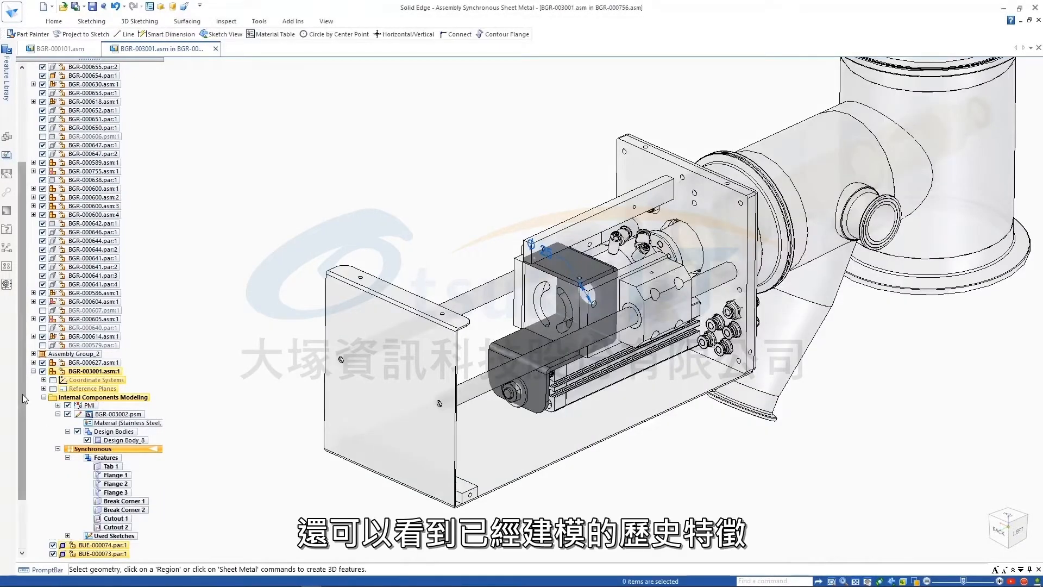
scroll(116, 413, "down", 3)
- Paint the bracket body with the Silver style and close assembly modelling
left_click(326, 21)
left_click(397, 57)
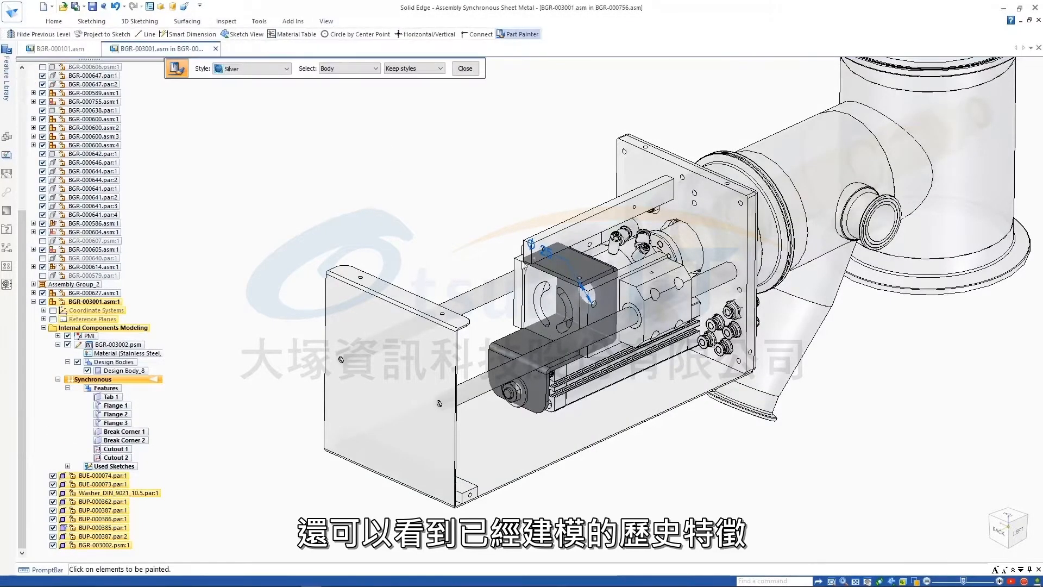
left_click(568, 261)
key("Escape")
left_click(54, 21)
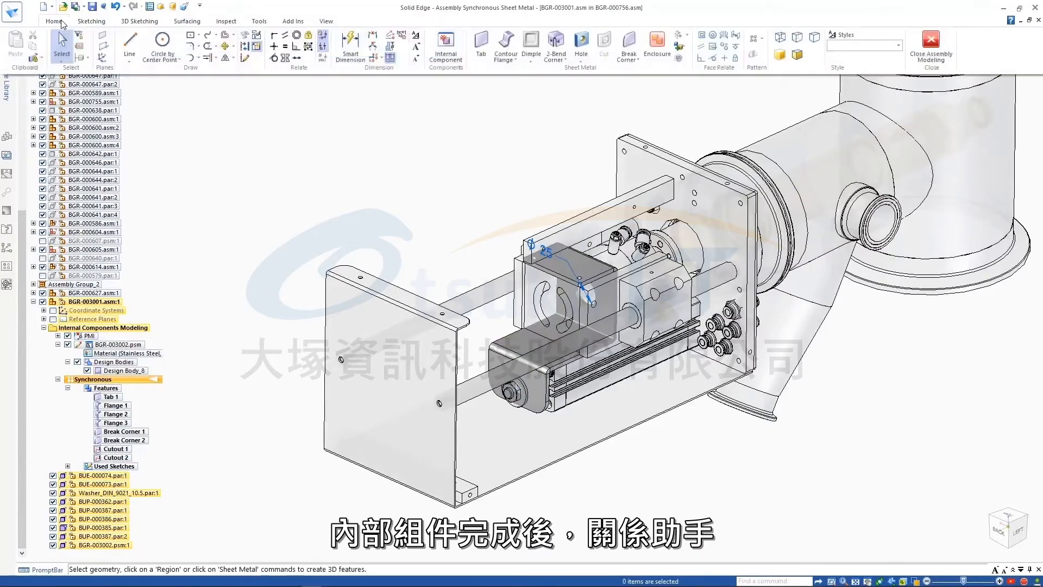
left_click(931, 45)
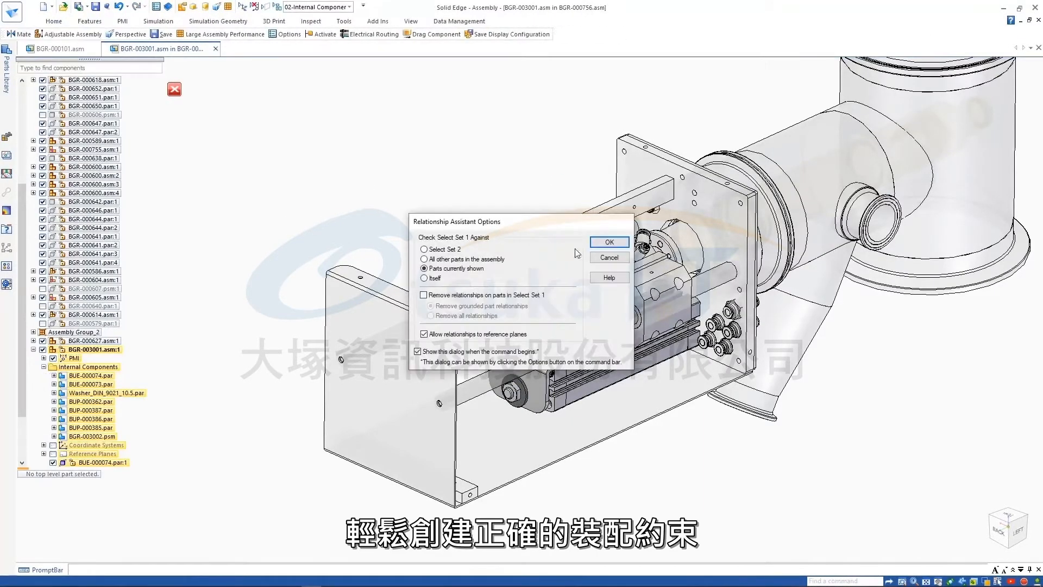
- Use Relationship Assistant to create the bracket's relationships against the parts currently shown
left_click(608, 242)
left_click(565, 276)
left_click(315, 68)
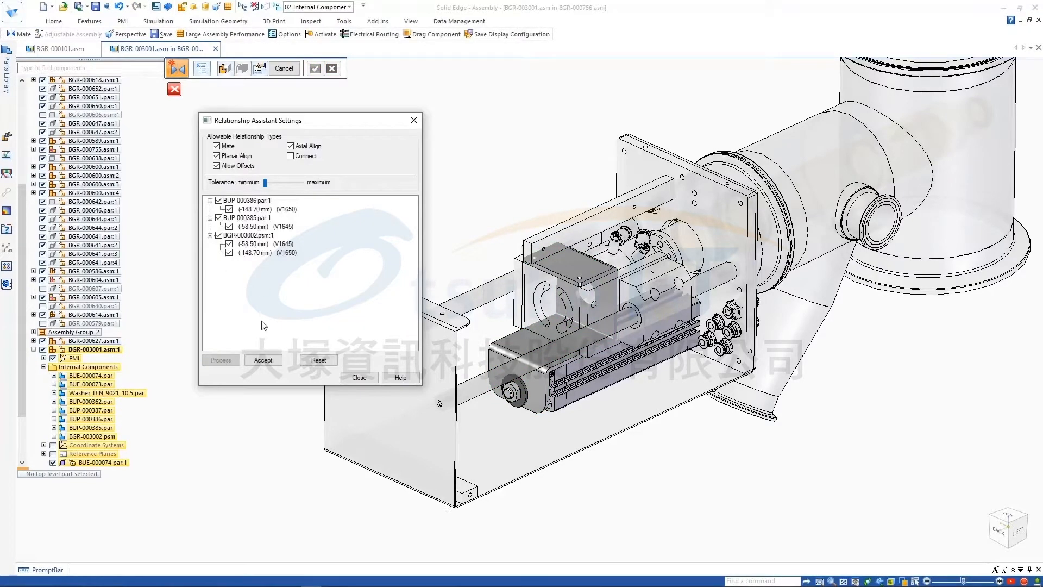
left_click(359, 377)
left_click(278, 76)
- Return to BGR-000756.asm and simulate the cylinder's stroke by moving its rod end with Drag Component
right_click(332, 168)
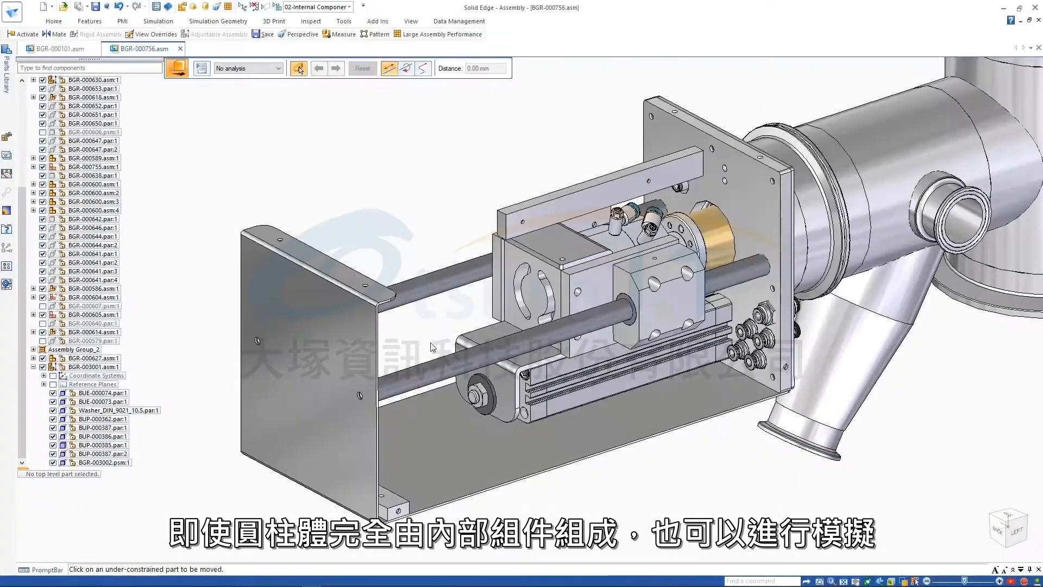
left_click_drag(470, 417, 487, 411)
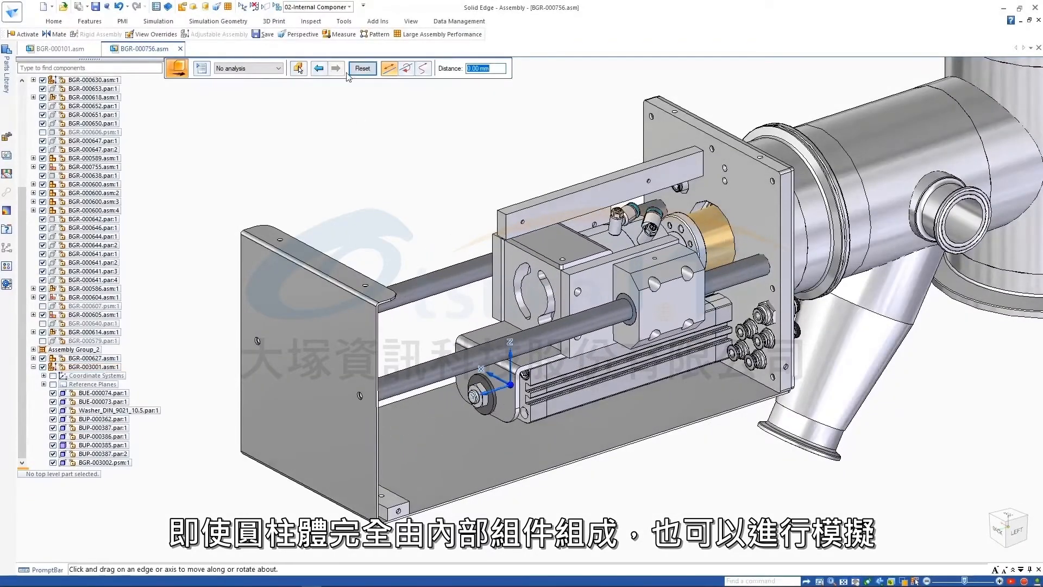
key("Escape")
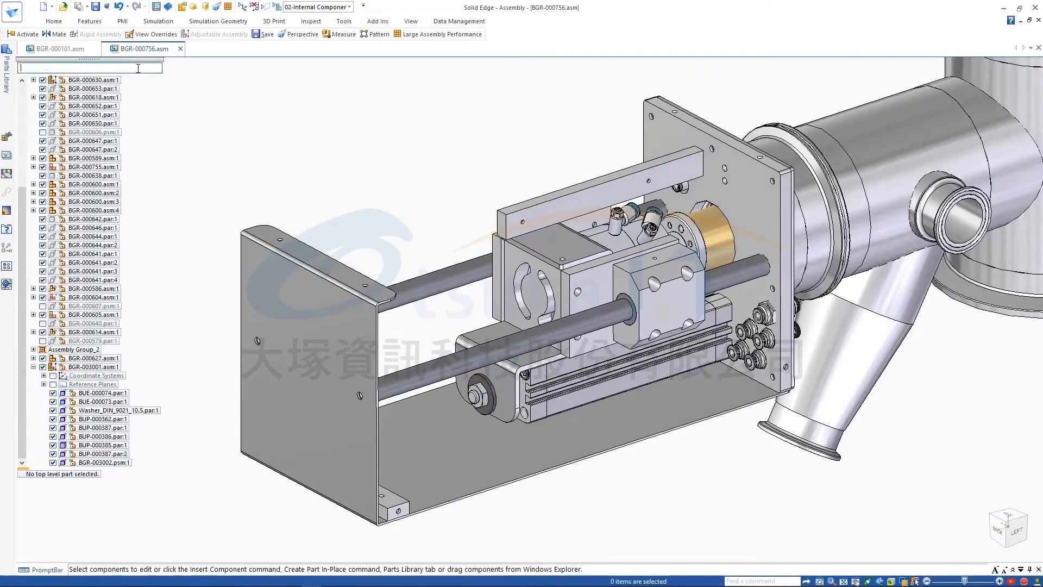
- Find the component BGR-000652 in the assembly by name and open its part file
type("BG")
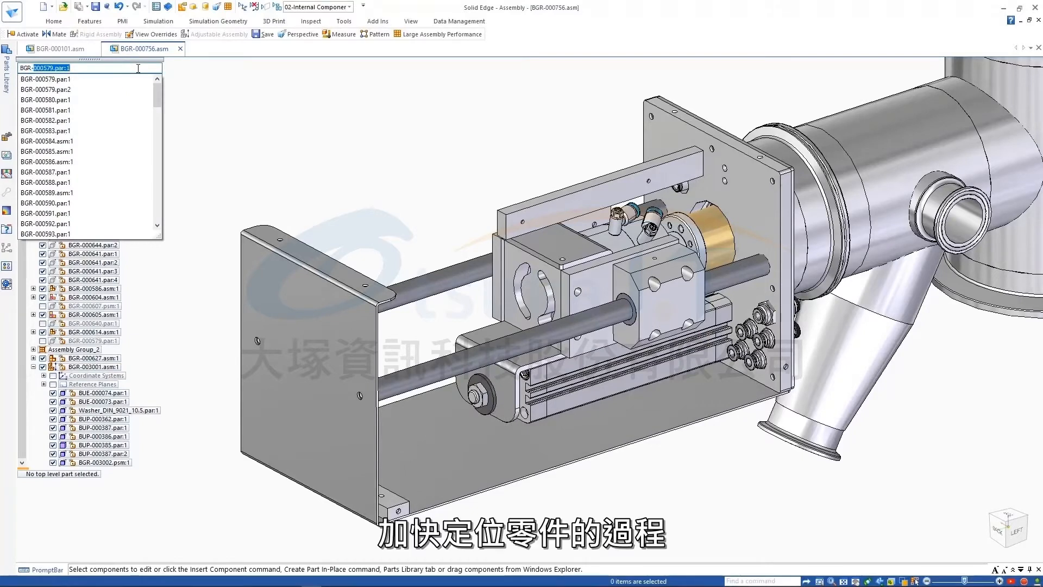
type("R-000652")
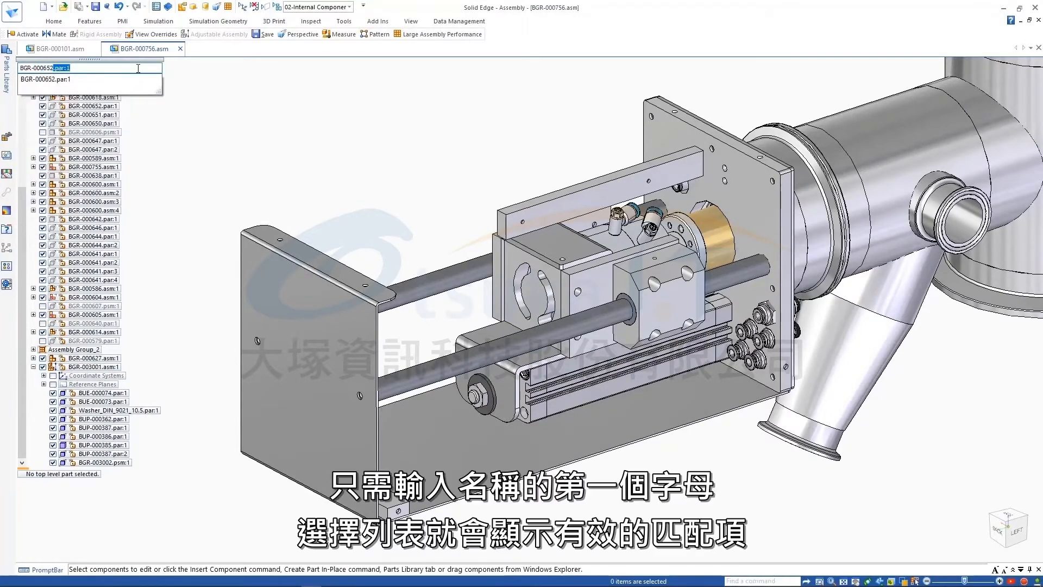
key("Return")
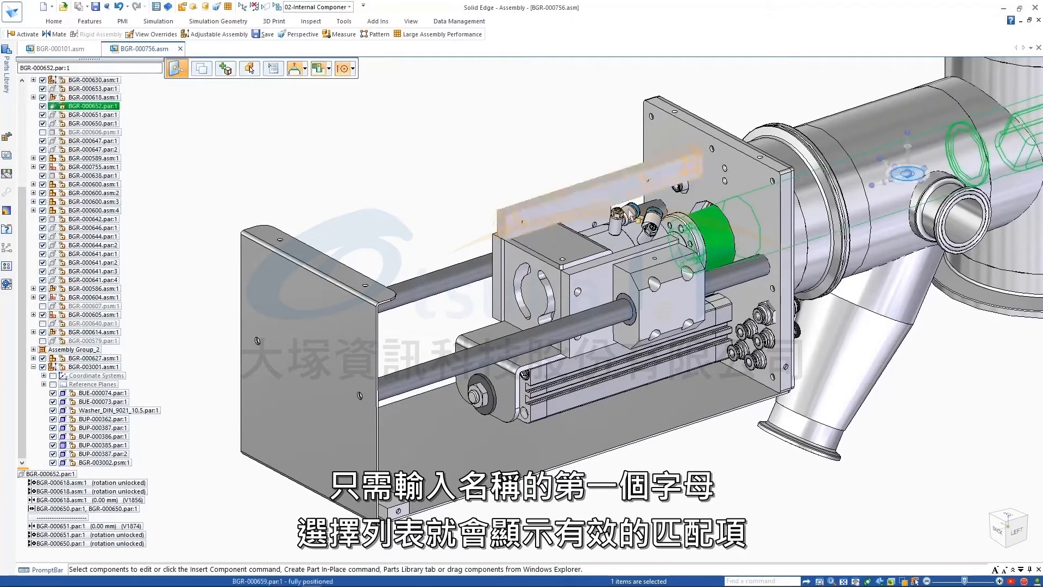
right_click(495, 170)
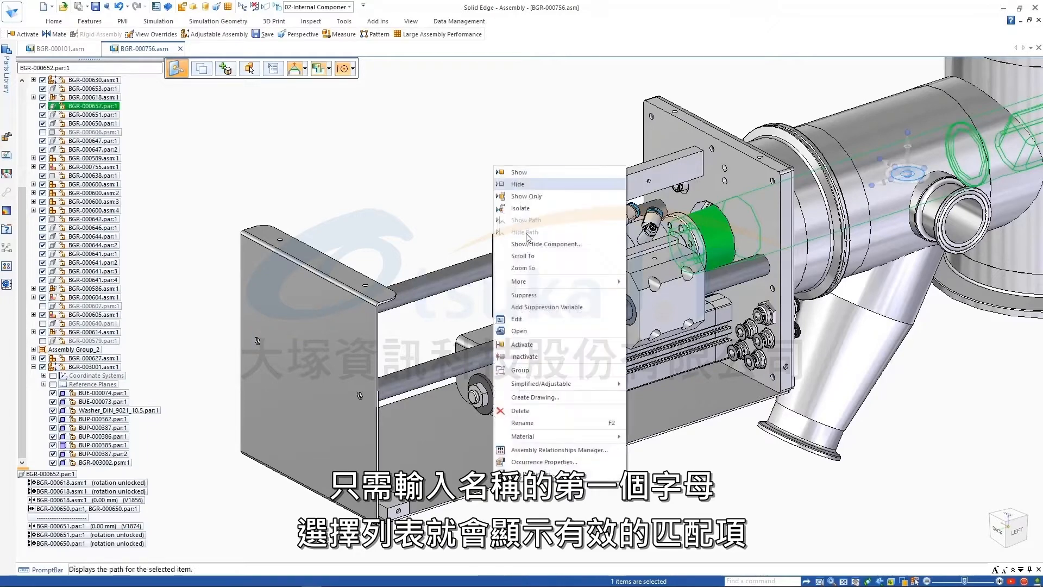
left_click(522, 332)
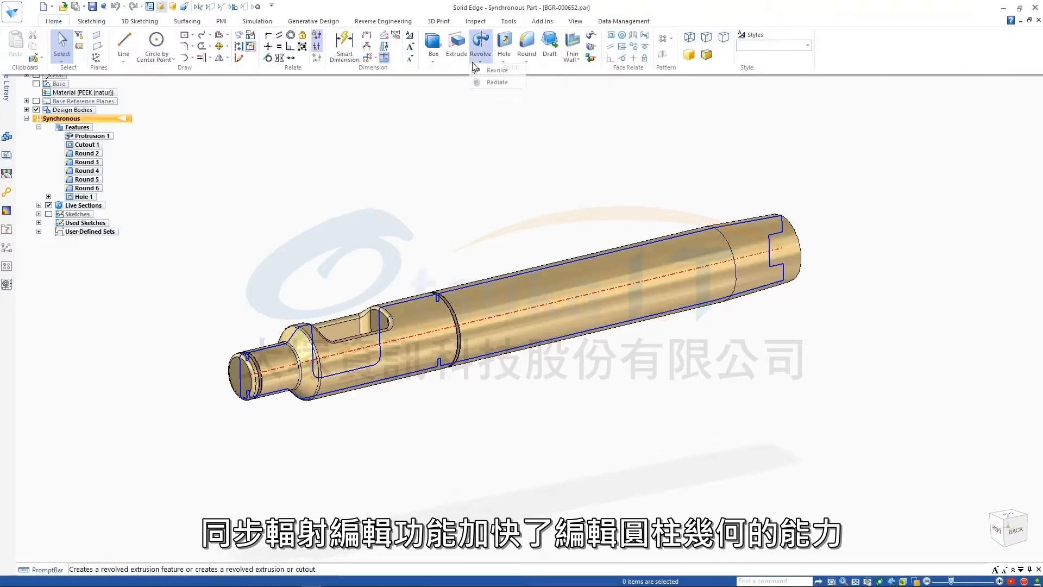
- Start Radiate and select all coaxial faces of the shaft except the long main cylinder
left_click(495, 82)
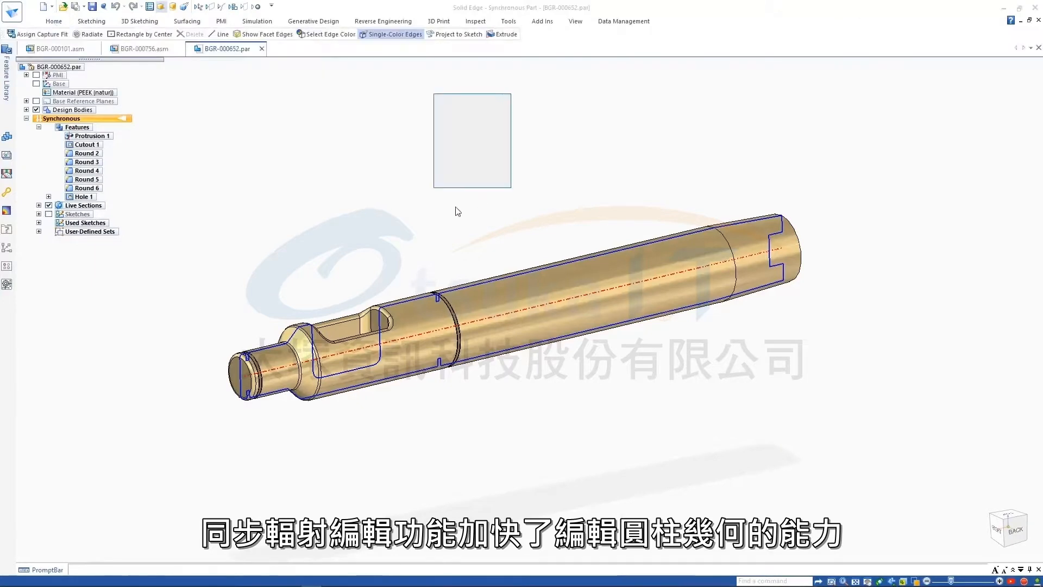
left_click(413, 311)
left_click(274, 72)
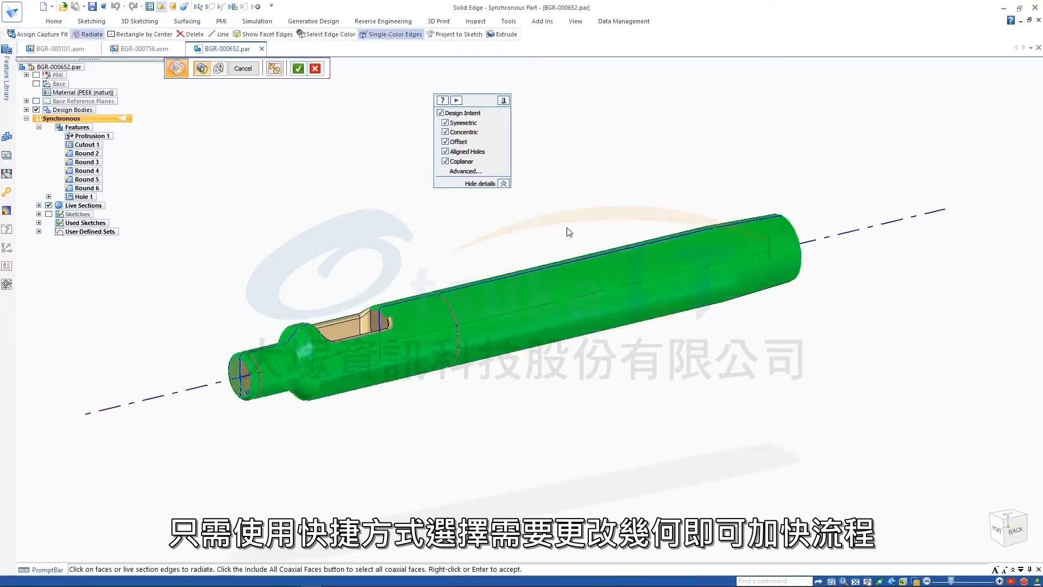
left_click(597, 272, "ctrl")
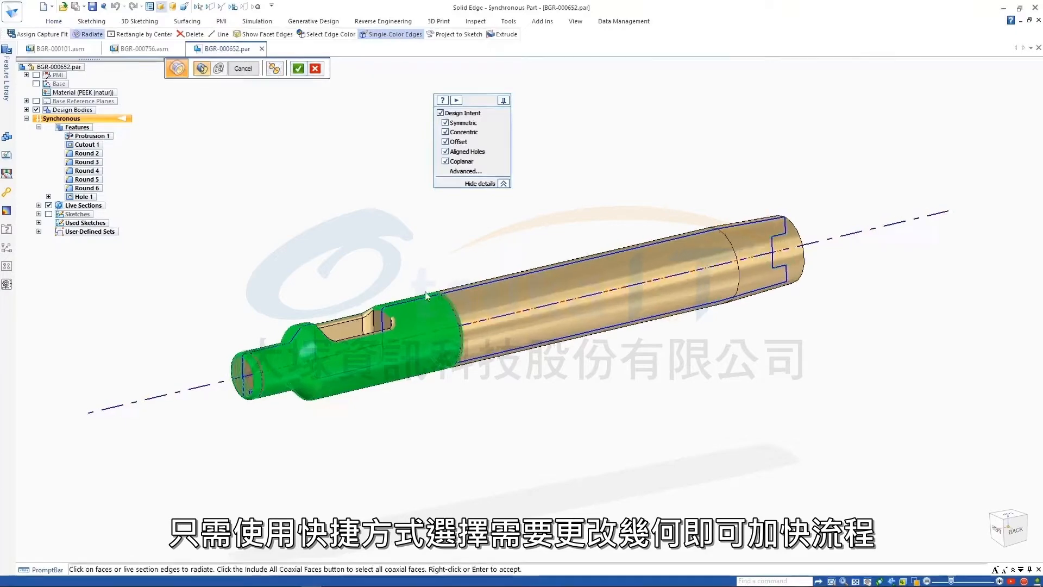
scroll(412, 362, "up", 5)
scroll(405, 349, "down", 5)
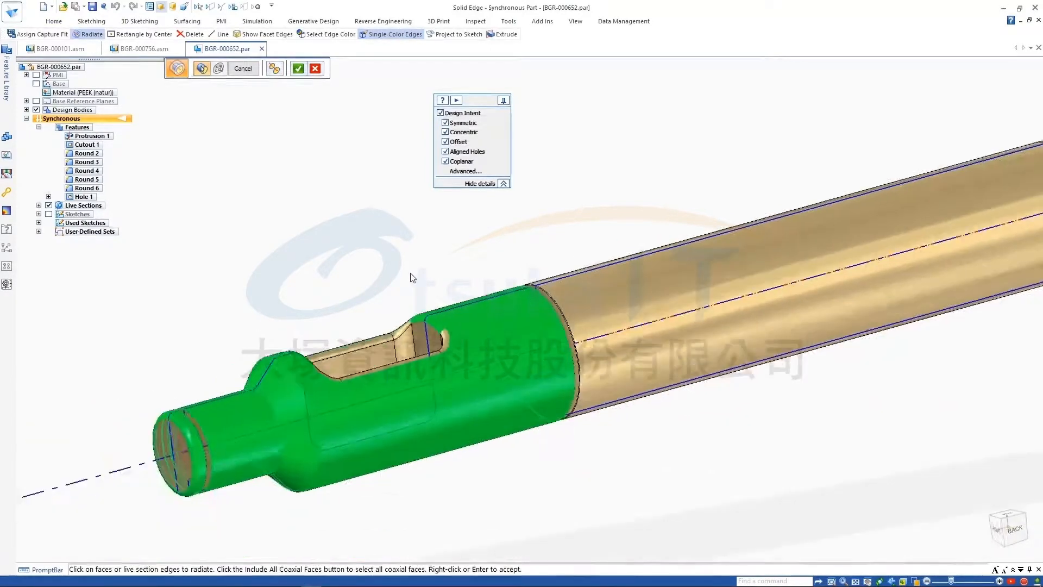
- Try a radial offset of about 1.68 mm with the Concentric rule off and return to the face selection
right_click(407, 233)
left_click(456, 304)
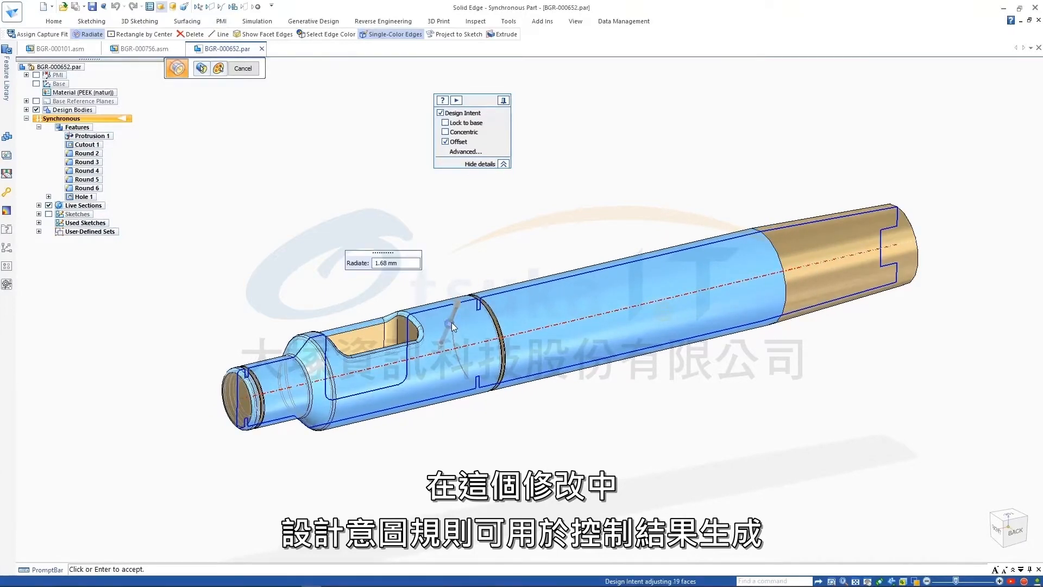
left_click(445, 132)
left_click(201, 69)
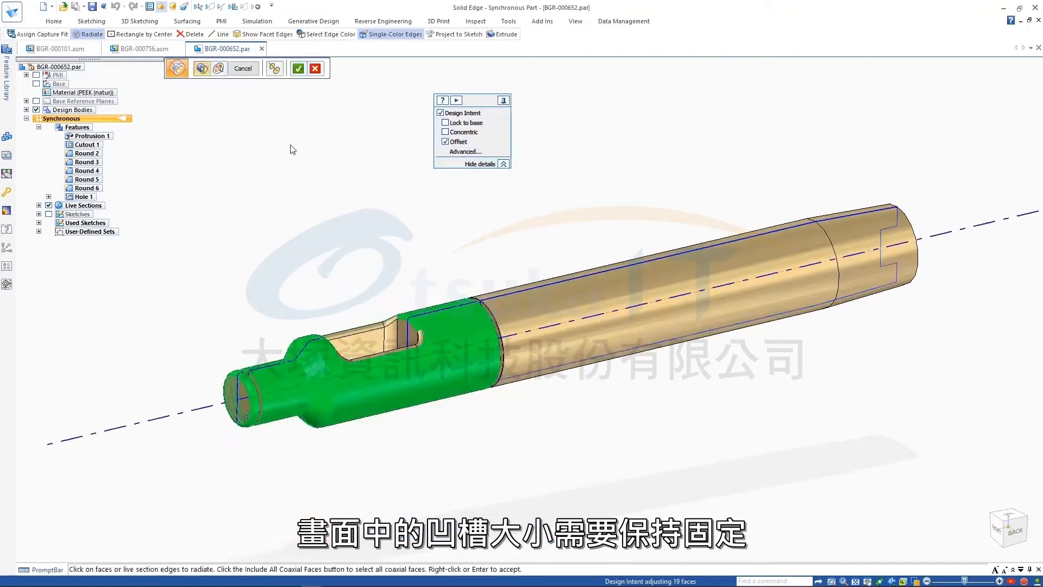
right_click(288, 143)
- Complete the Radiate offset of the selected shaft faces while keeping the groove sizes fixed
left_click(219, 69)
left_click(314, 92)
middle_click_drag(359, 228, 386, 277)
left_click(389, 416)
right_click(371, 336)
right_click(385, 276)
right_click(383, 277)
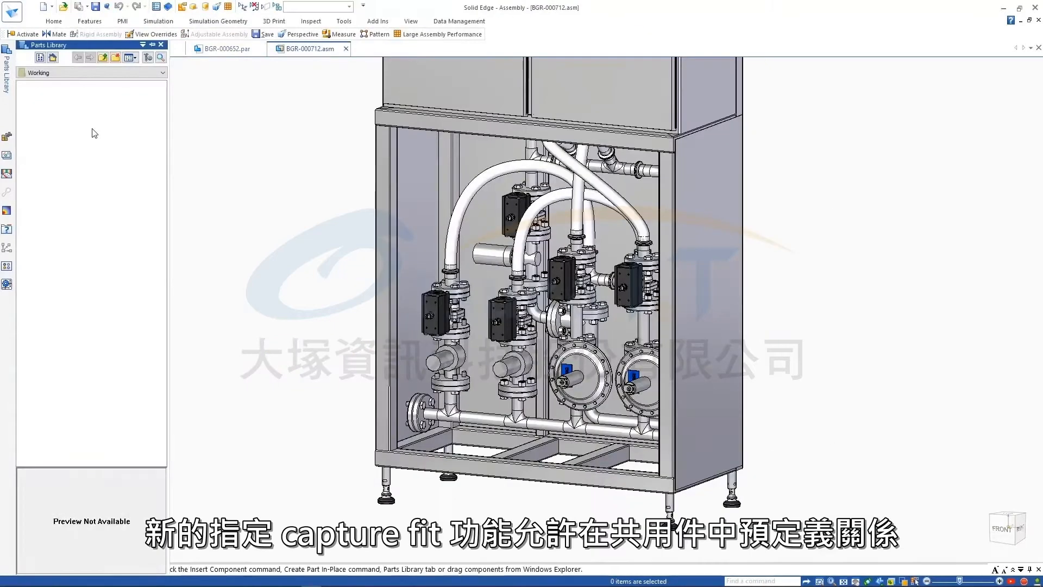
- Open handwheel part BGR-003005.par and use Assign Capture Fit to add a Planar Align on the hub slot's flat face to the Reducing Valve group
right_click(52, 109)
left_click(100, 168)
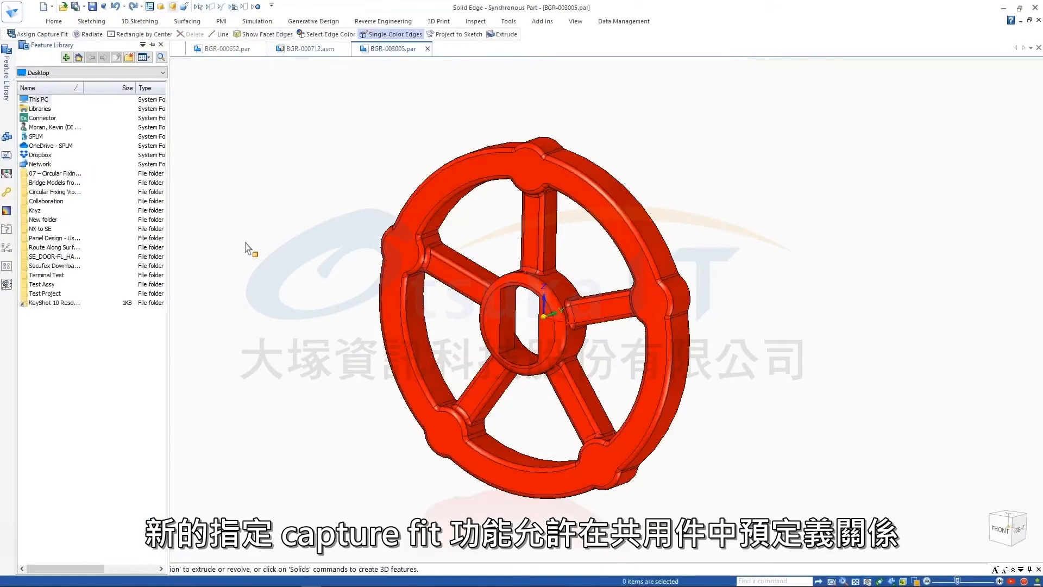
left_click(507, 22)
left_click(477, 46)
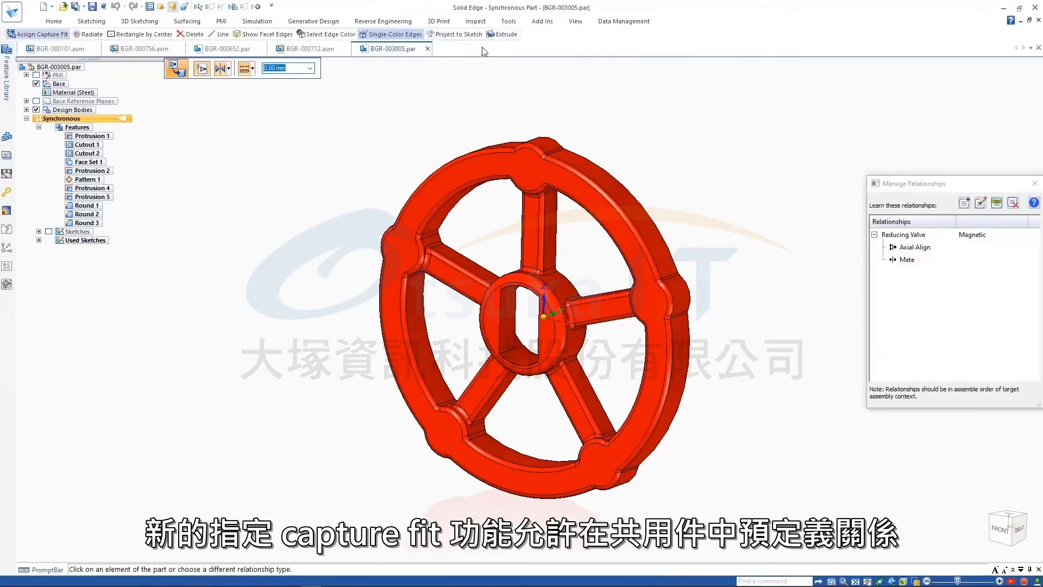
left_click(921, 249)
left_click(917, 259)
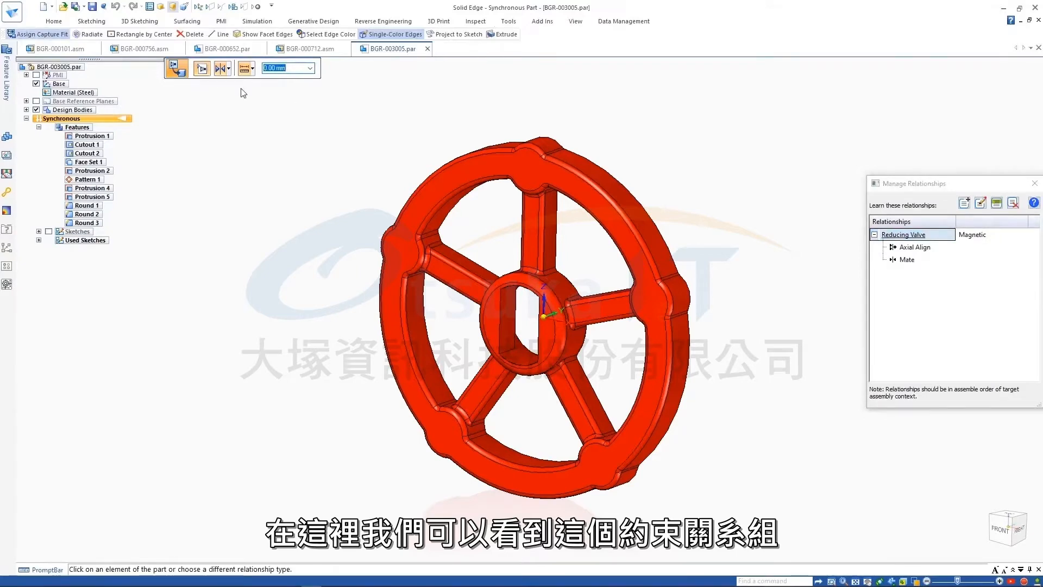
left_click(228, 70)
left_click(507, 321)
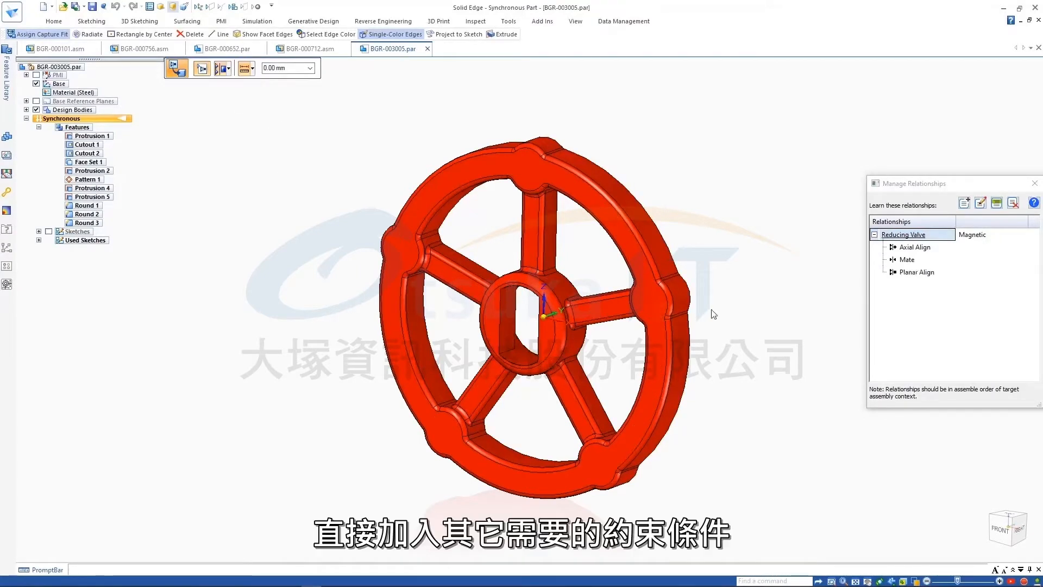
key("Escape")
- Insert handwheel BGR-003005.par into BGR-000712.asm and place it on both reducing valves using the Reducing Valve relationship group
left_click(309, 49)
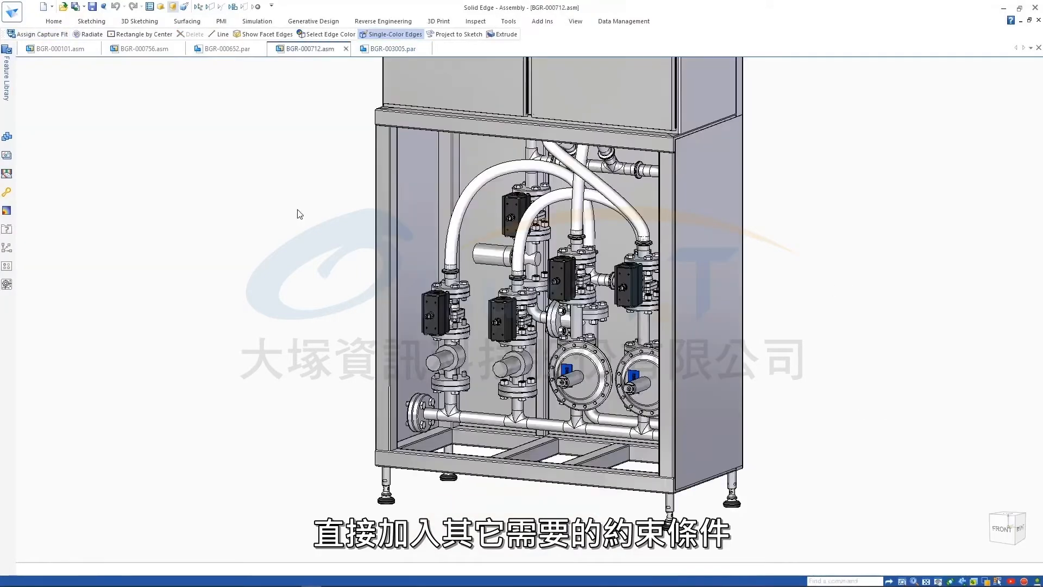
left_click(6, 71)
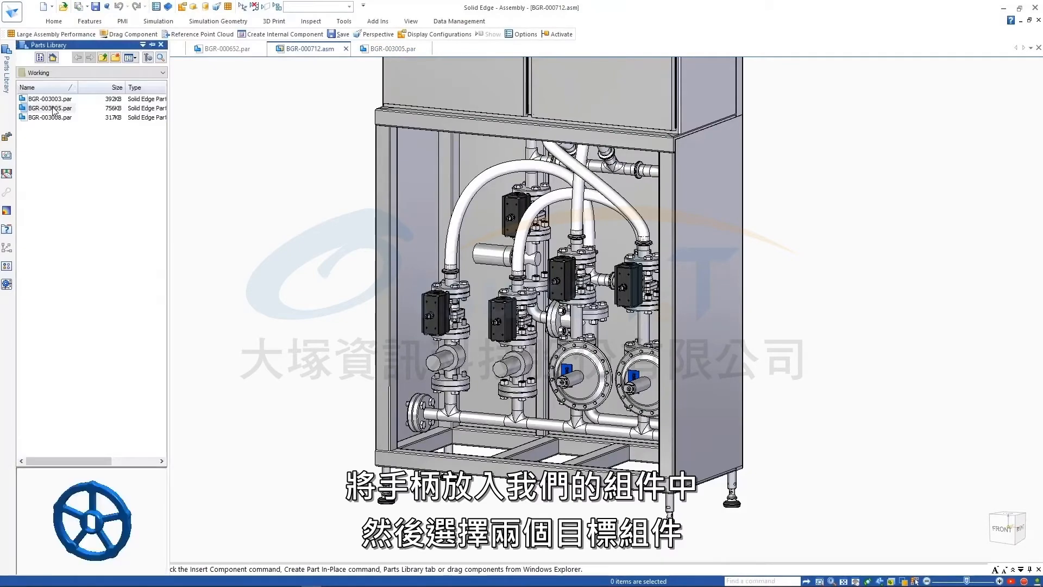
left_click_drag(343, 350, 342, 346)
left_click(912, 183)
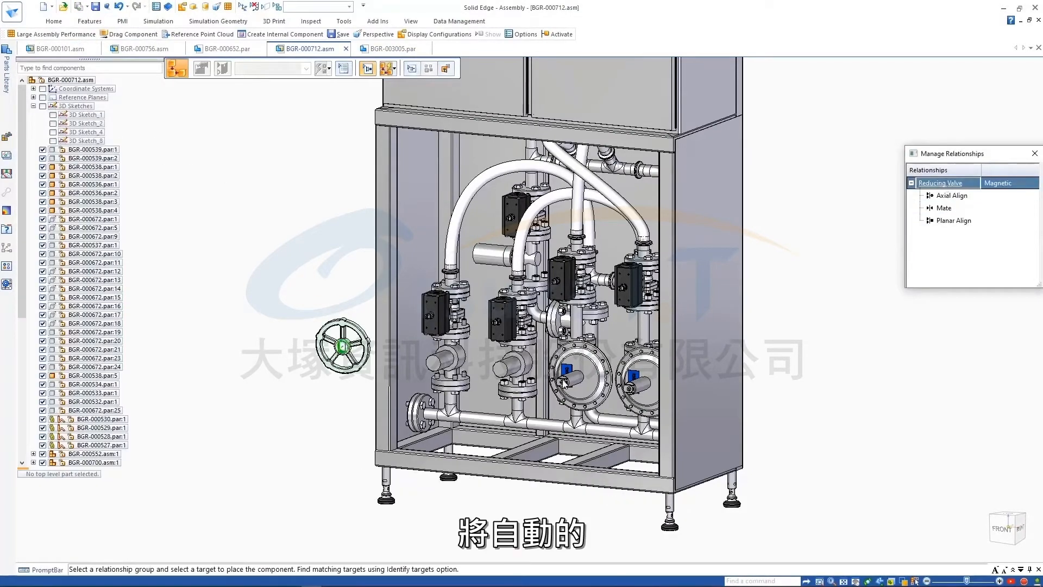
left_click(626, 392)
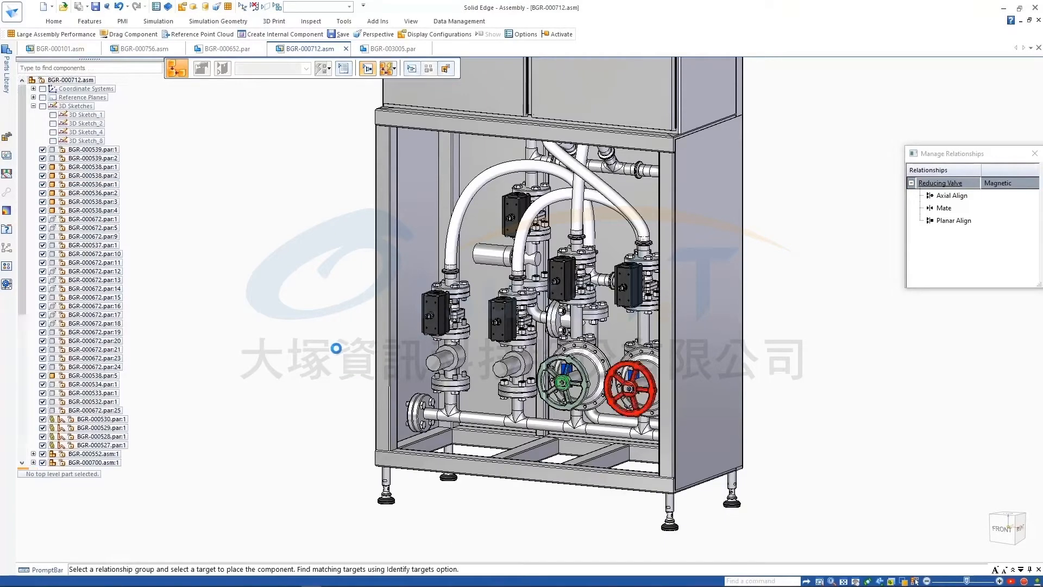
- Insert lever BGR-003003.par and place it on all matching targets identified with the Valve relationship group
mouse_move(7, 90)
left_click_drag(42, 100, 319, 325)
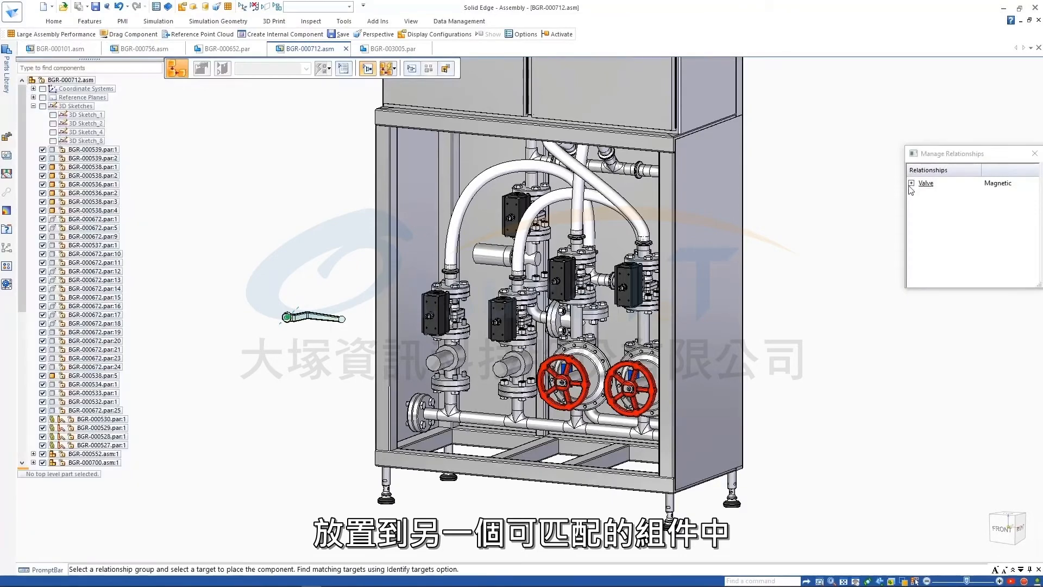
left_click(412, 69)
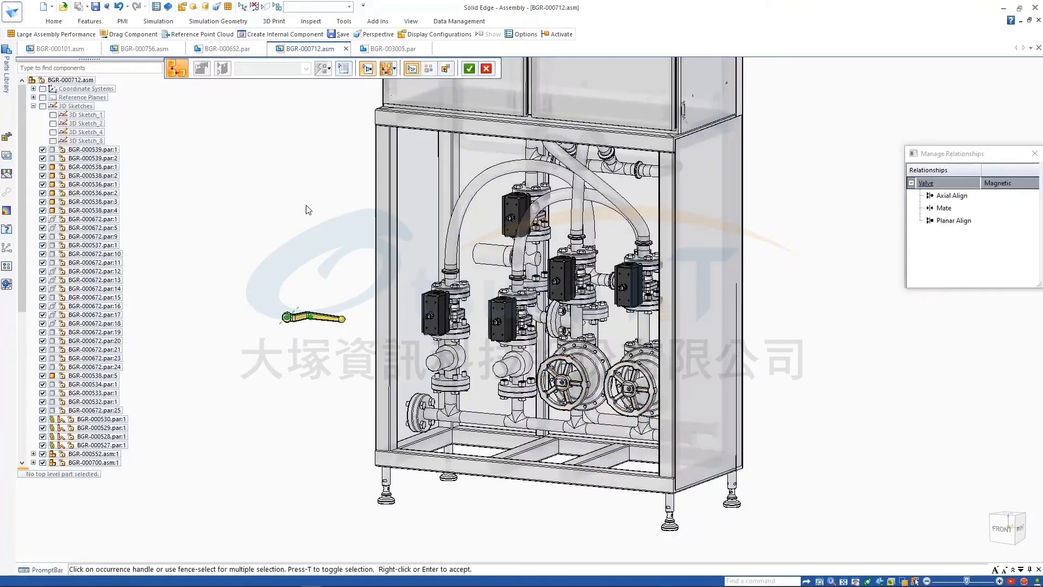
left_click(469, 69)
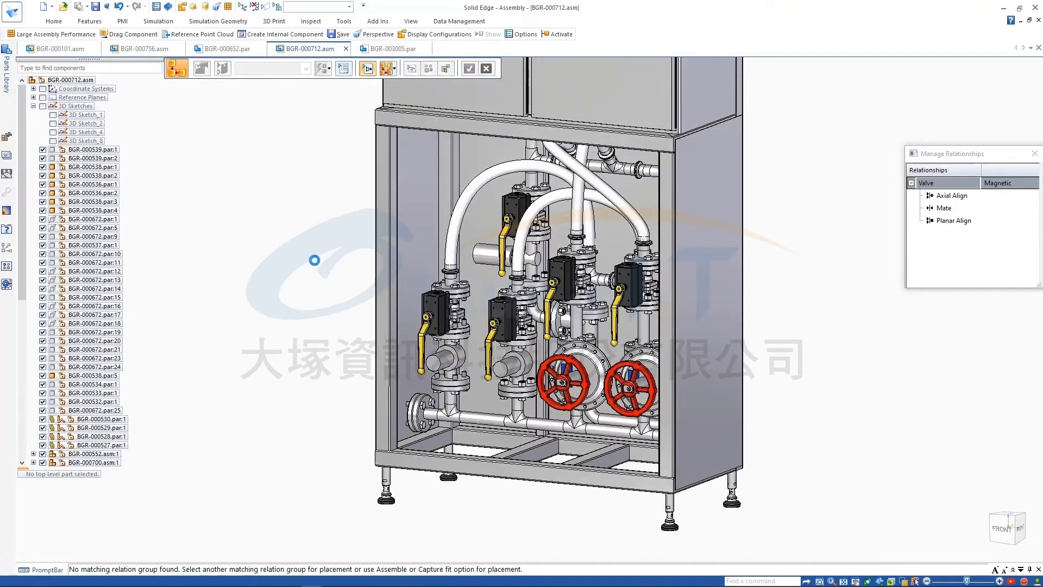
key("Escape")
- Insert nut BGR-003008.par, identify targets matching its Nut group, and fence-select those along the leftmost valve line with component toggling on
left_click(6, 80)
left_click_drag(47, 117, 302, 311)
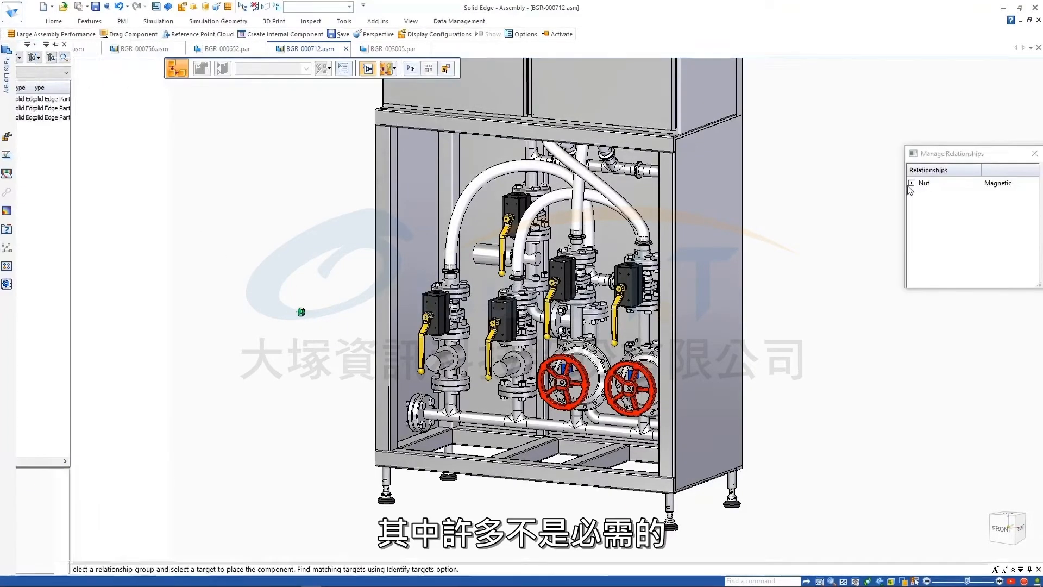
left_click(912, 183)
left_click(412, 68)
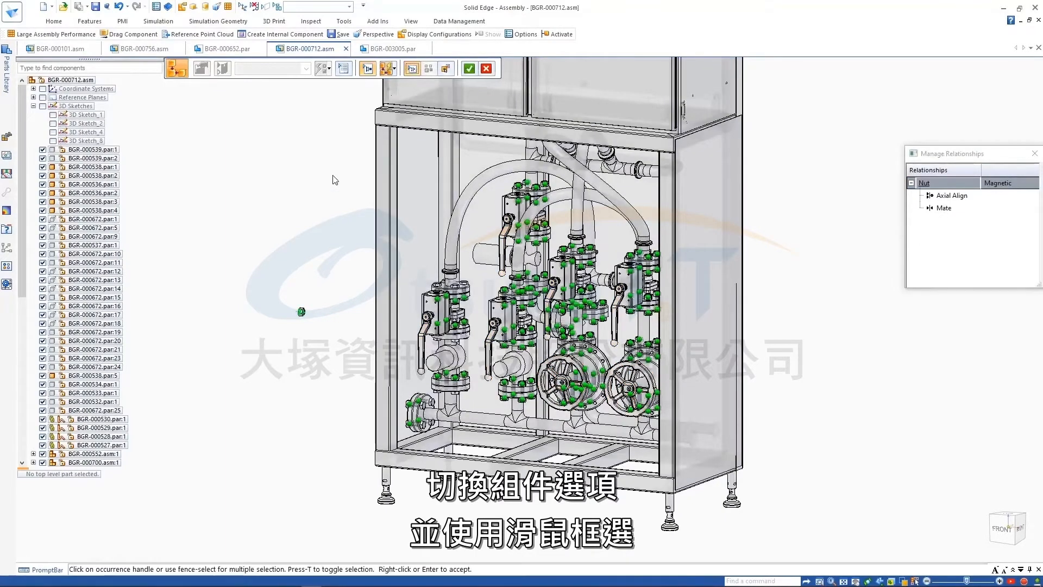
left_click(446, 69)
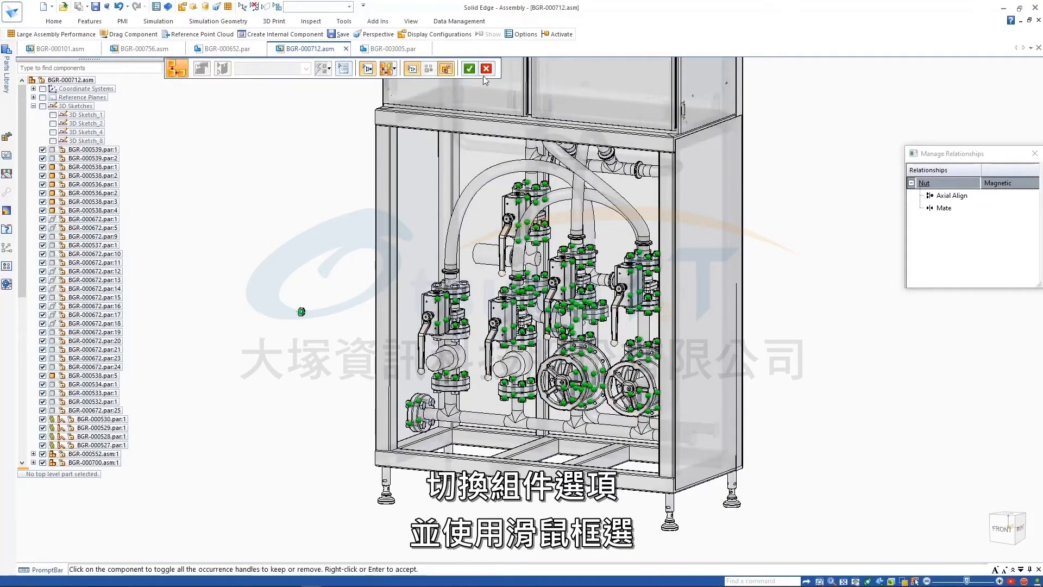
left_click_drag(357, 200, 482, 456)
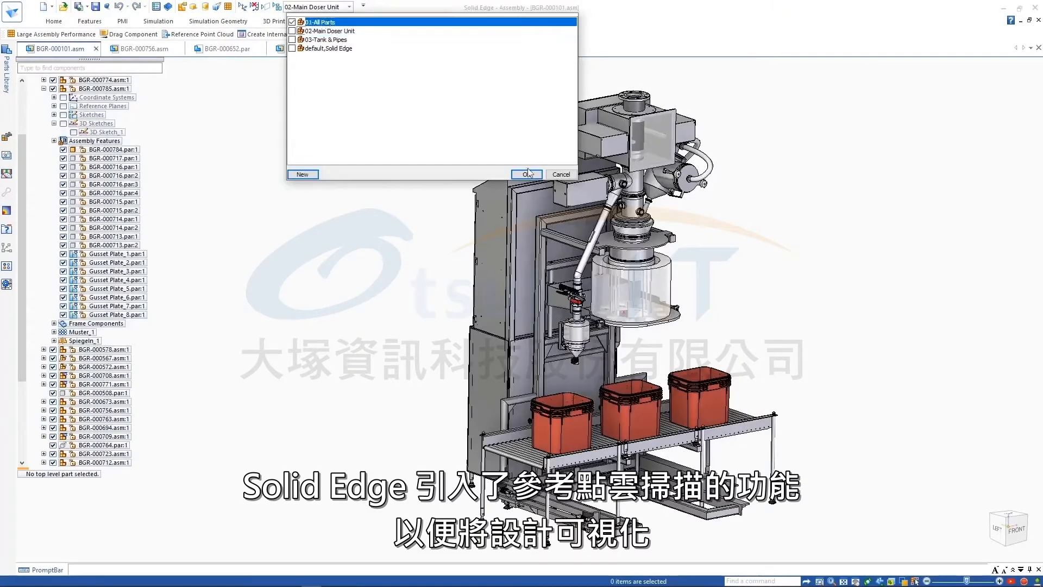
- Apply the 01-All Parts configuration in BGR-000101.asm and open the PTS point cloud file Factory.pts as a reference
left_click(526, 174)
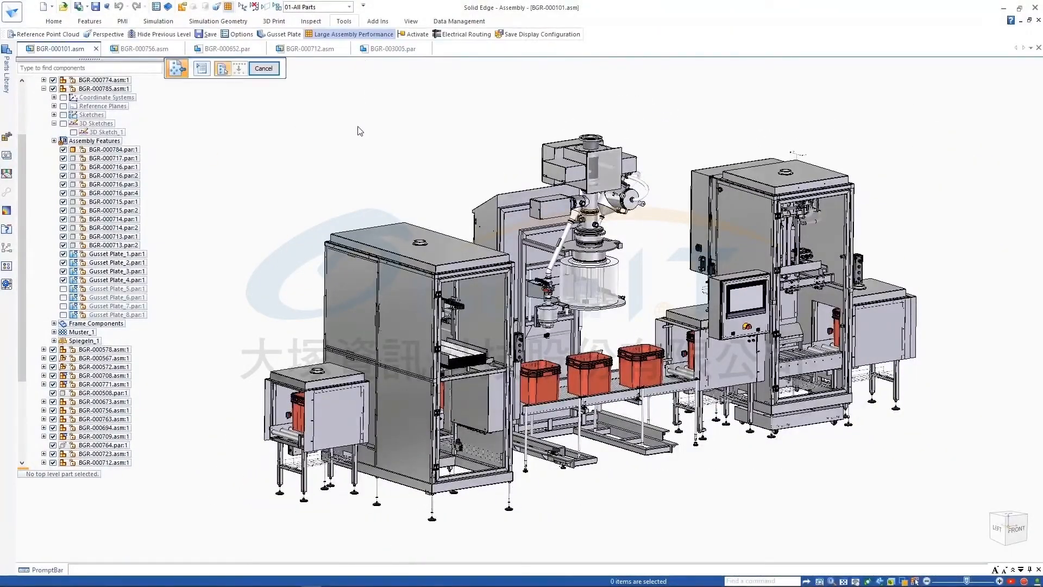
left_click(752, 343)
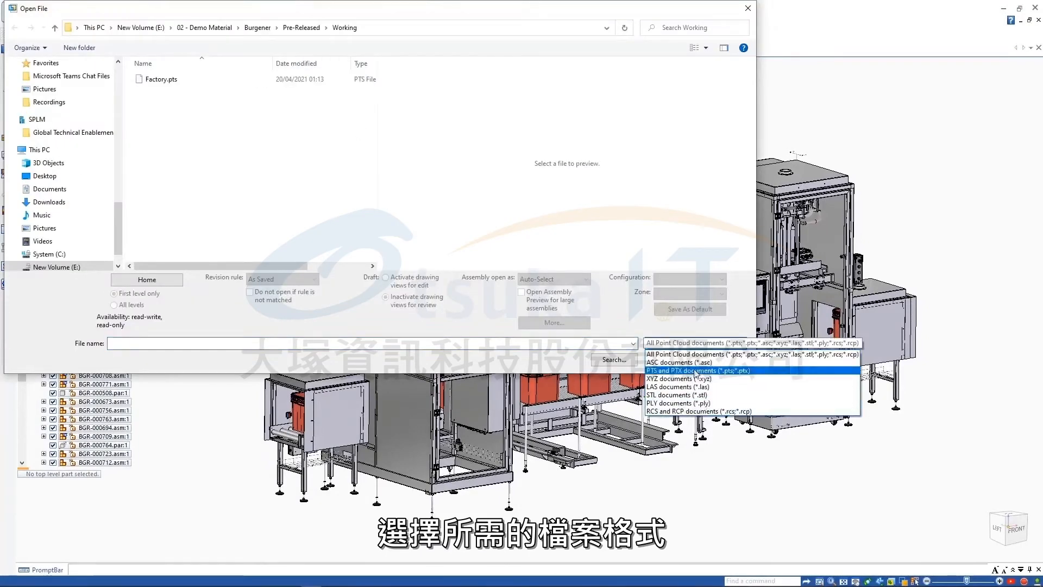
left_click(696, 371)
double_click(161, 79)
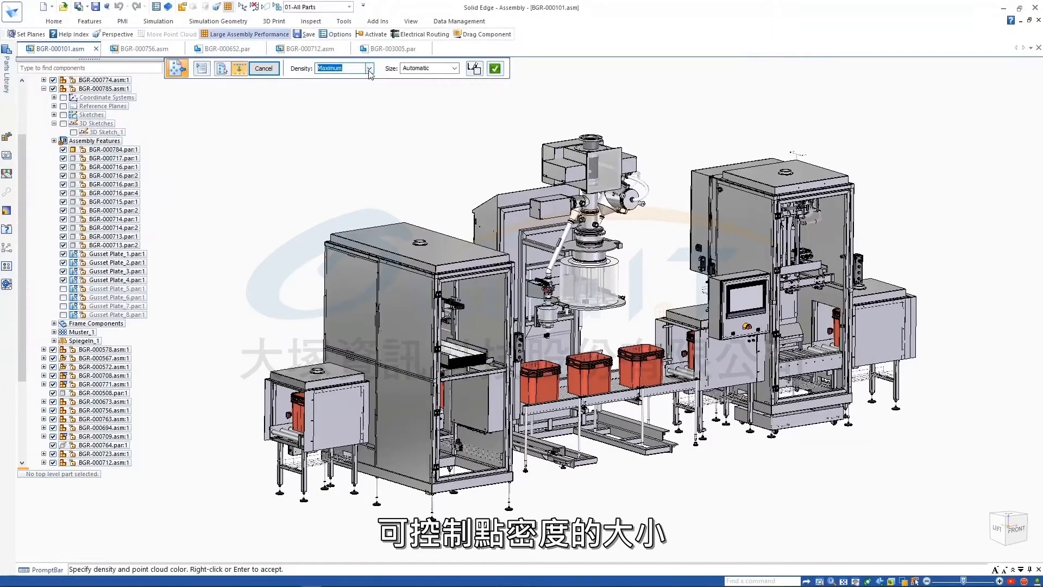
- Insert the factory point cloud with Medium density and Automatic point size, keeping the name Factory.pts:1
left_click(456, 70)
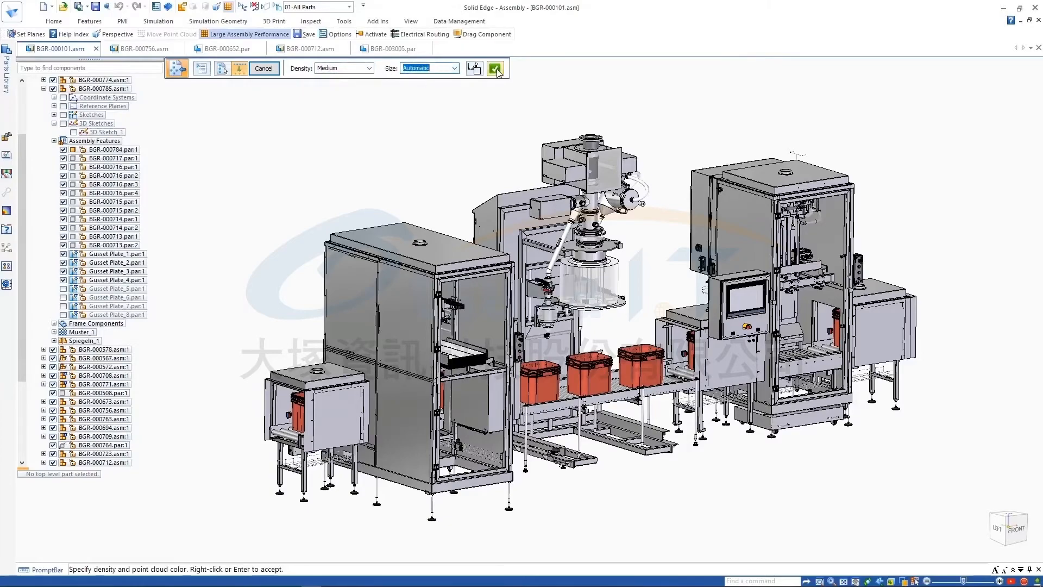
left_click(496, 69)
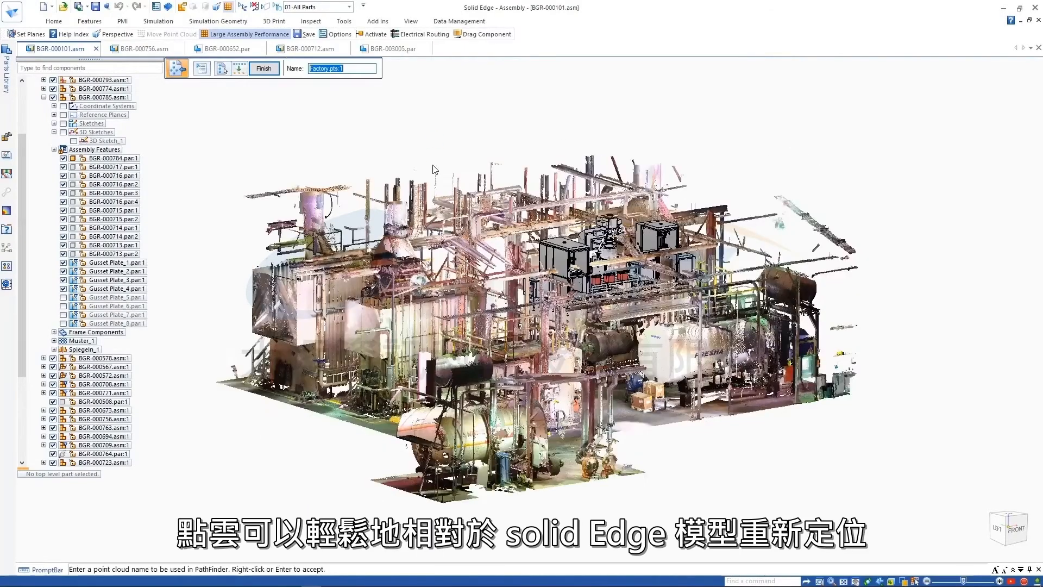
left_click(263, 68)
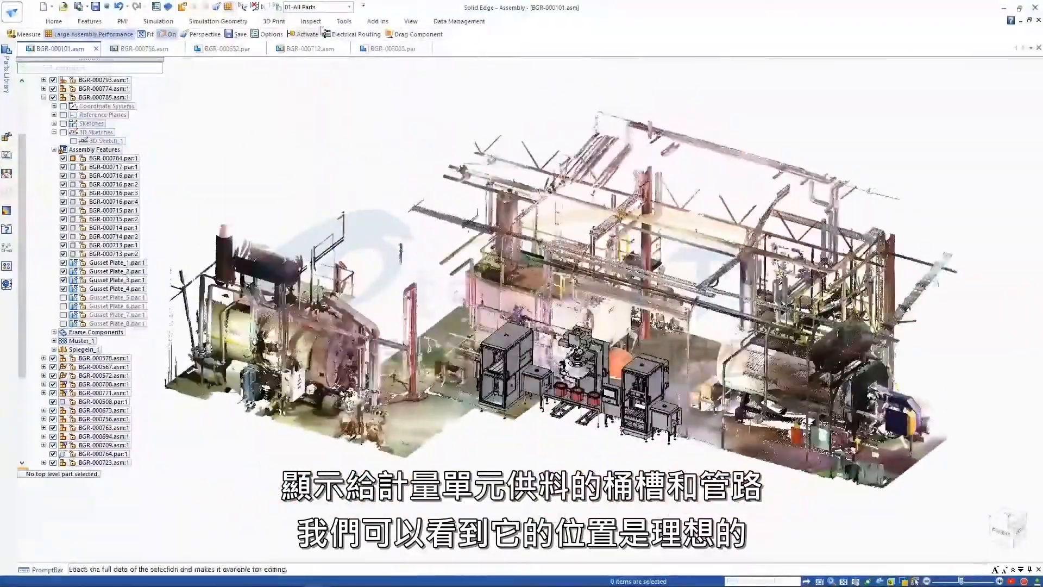
- Apply the display configuration that shows the tank and pipes feeding the doser unit
left_click(326, 8)
left_click(330, 31)
left_click(526, 174)
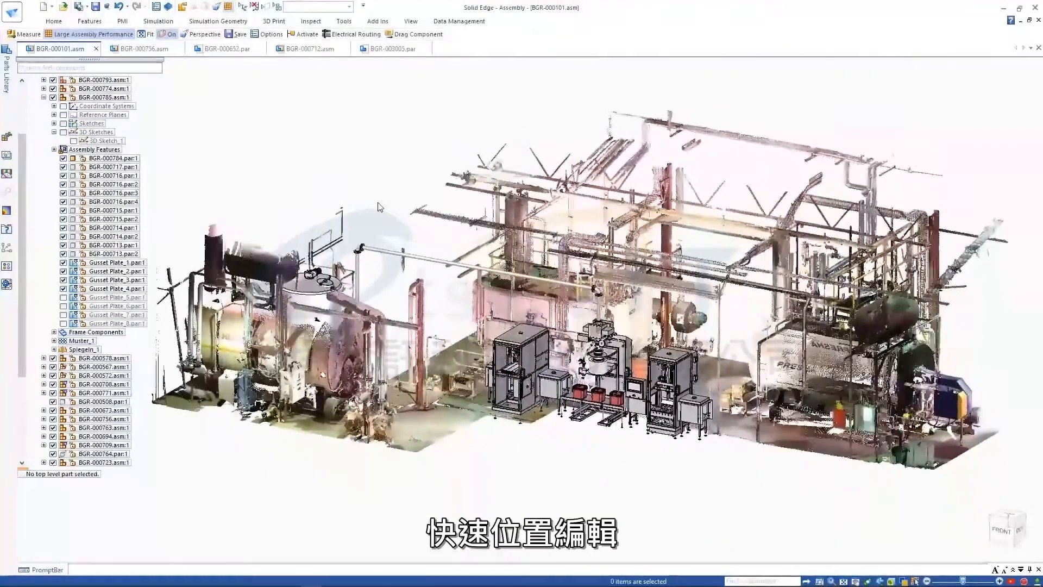
- Set the base offset relationship of the tank assembly BGR-000500.asm to 1000 mm
left_click_drag(23, 301, 23, 383)
left_click(92, 454)
left_click(60, 499)
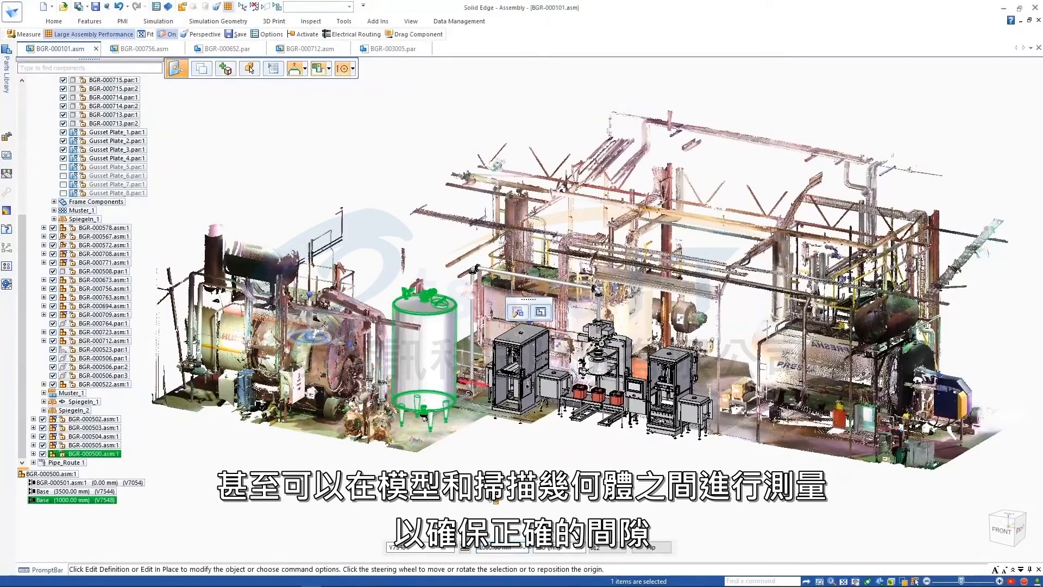
left_click(489, 495)
- Measure the clearance between the pipe elbow's flange and the scanned overhead beam in the front view
left_click(1001, 530)
scroll(554, 299, "up", 8)
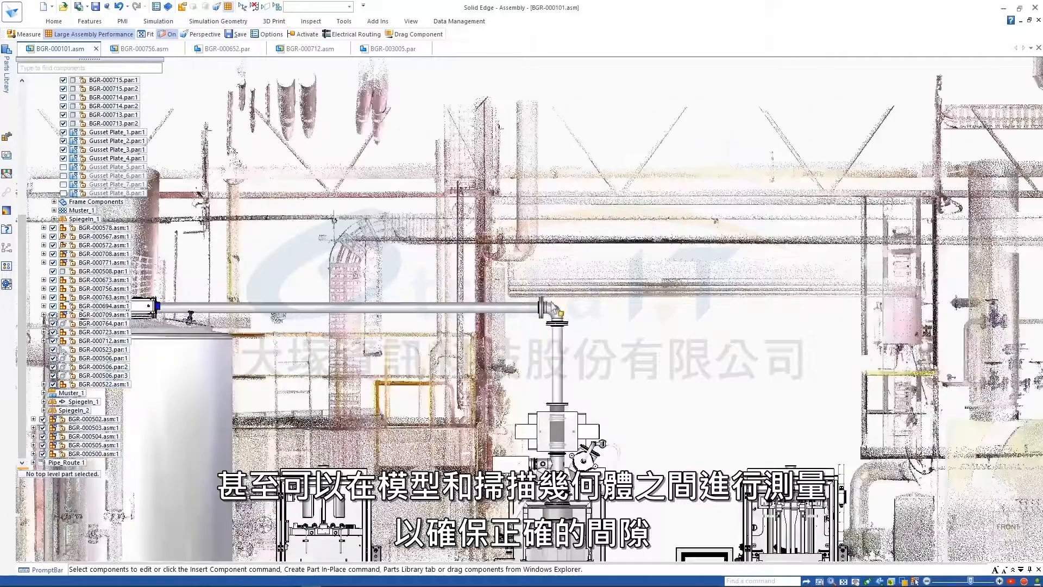
left_click(311, 21)
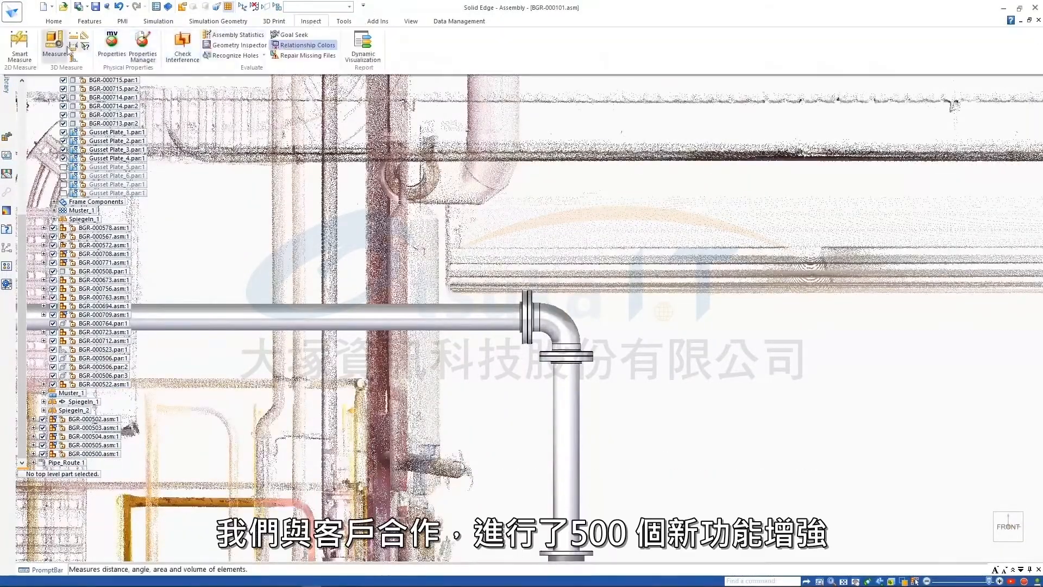
left_click(60, 48)
left_click(532, 304)
left_click(567, 317)
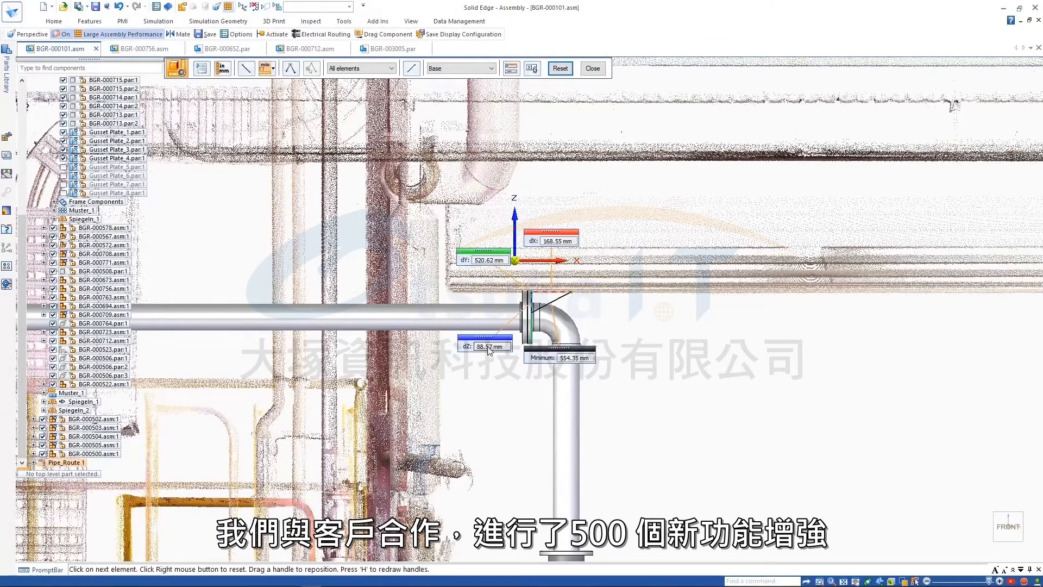
key("Escape")
- Select 3D Sketch_1 of the pipe route in the top-level assembly and set its dimension to 850 mm
left_click_drag(22, 388, 22, 250)
left_click(86, 115)
left_click(258, 522)
left_click(898, 434)
type("850")
key("Return")
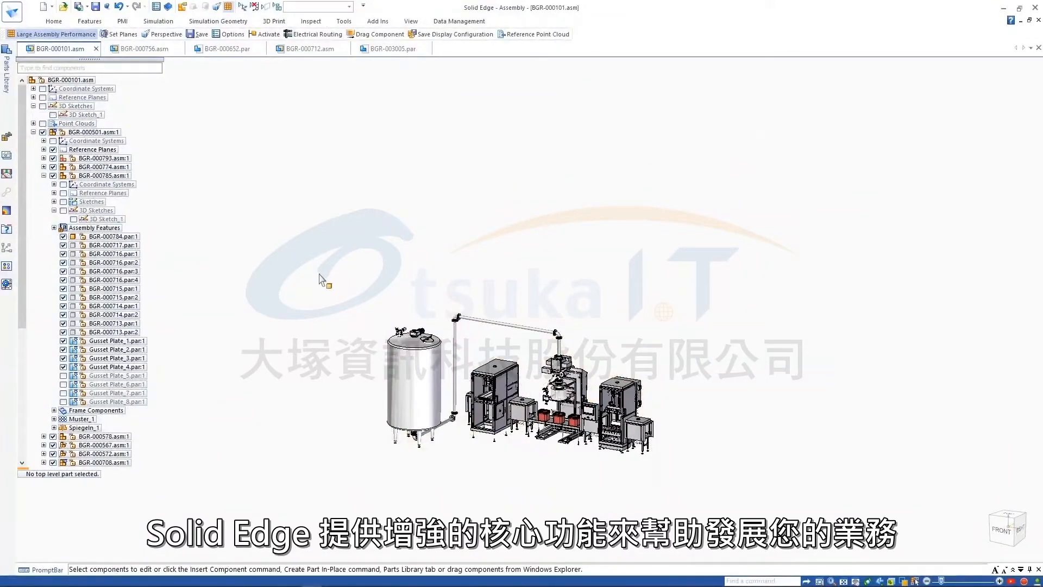
scroll(307, 269, "up", 5)
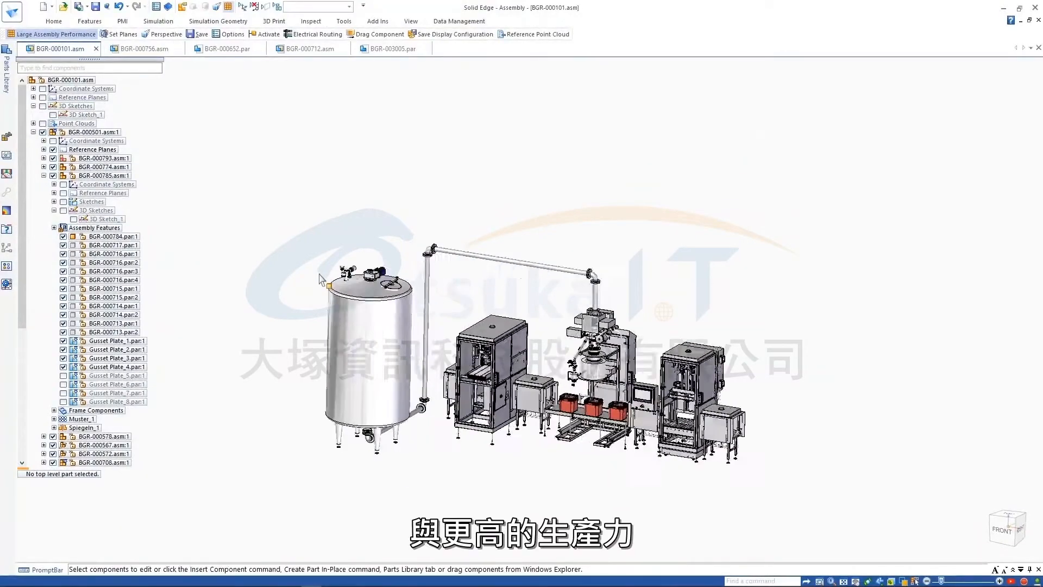